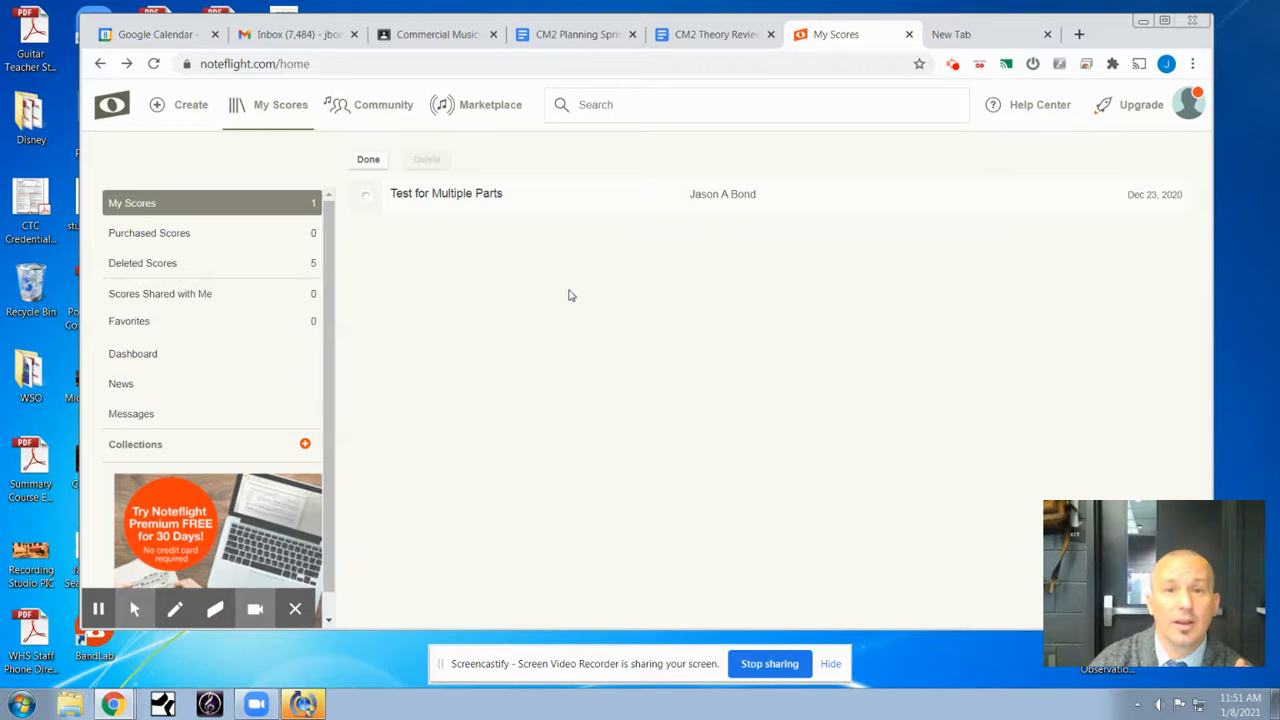
# - Create a new score starting from a blank score sheet
pyautogui.click(180, 568)
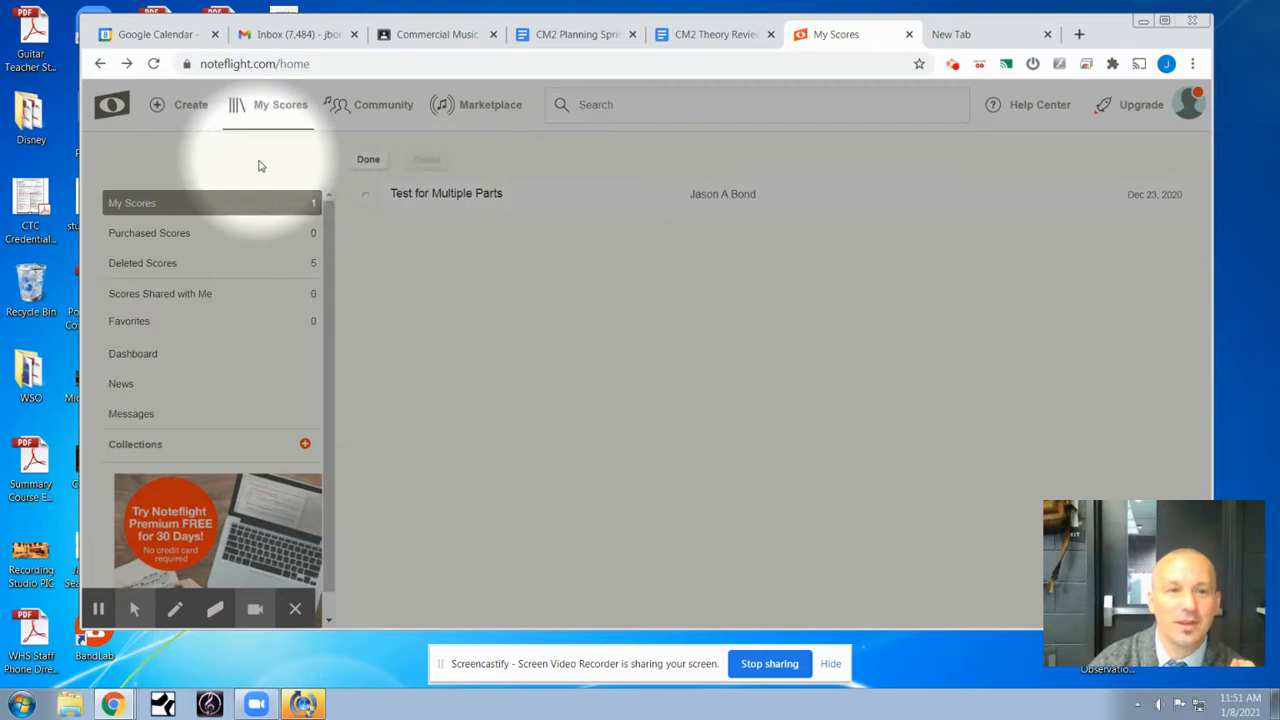
pyautogui.click(158, 110)
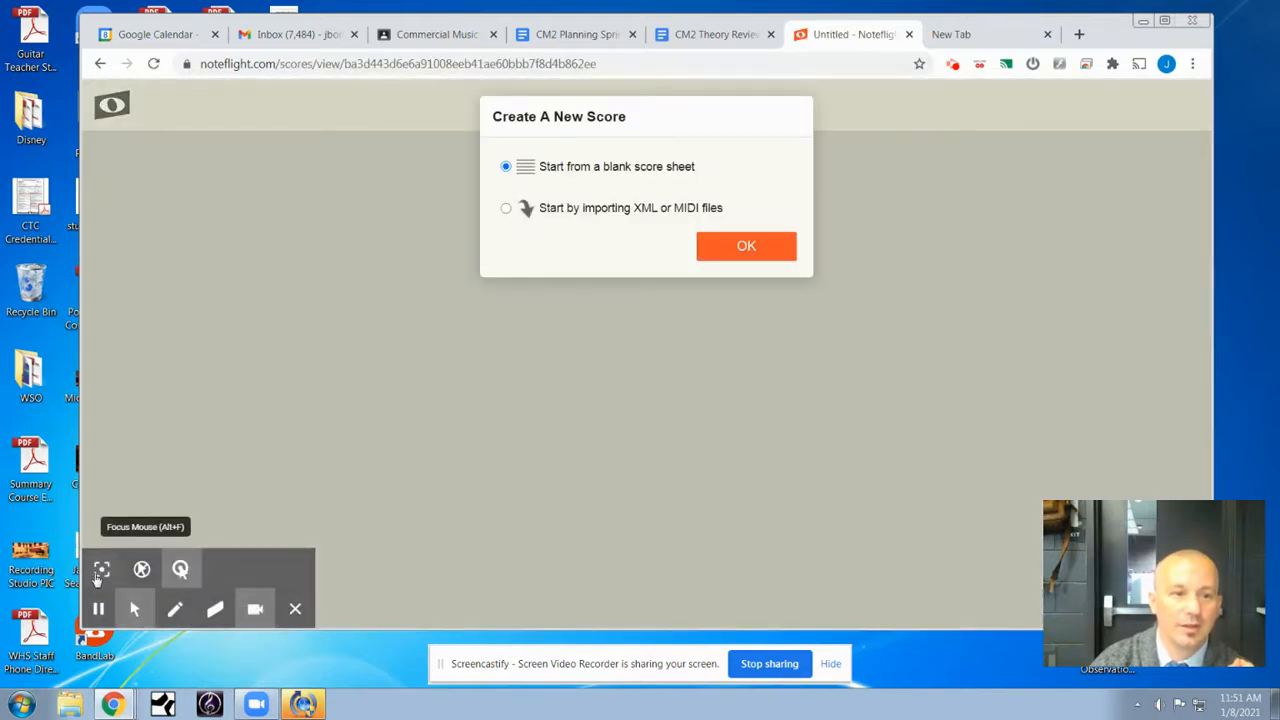
pyautogui.click(99, 572)
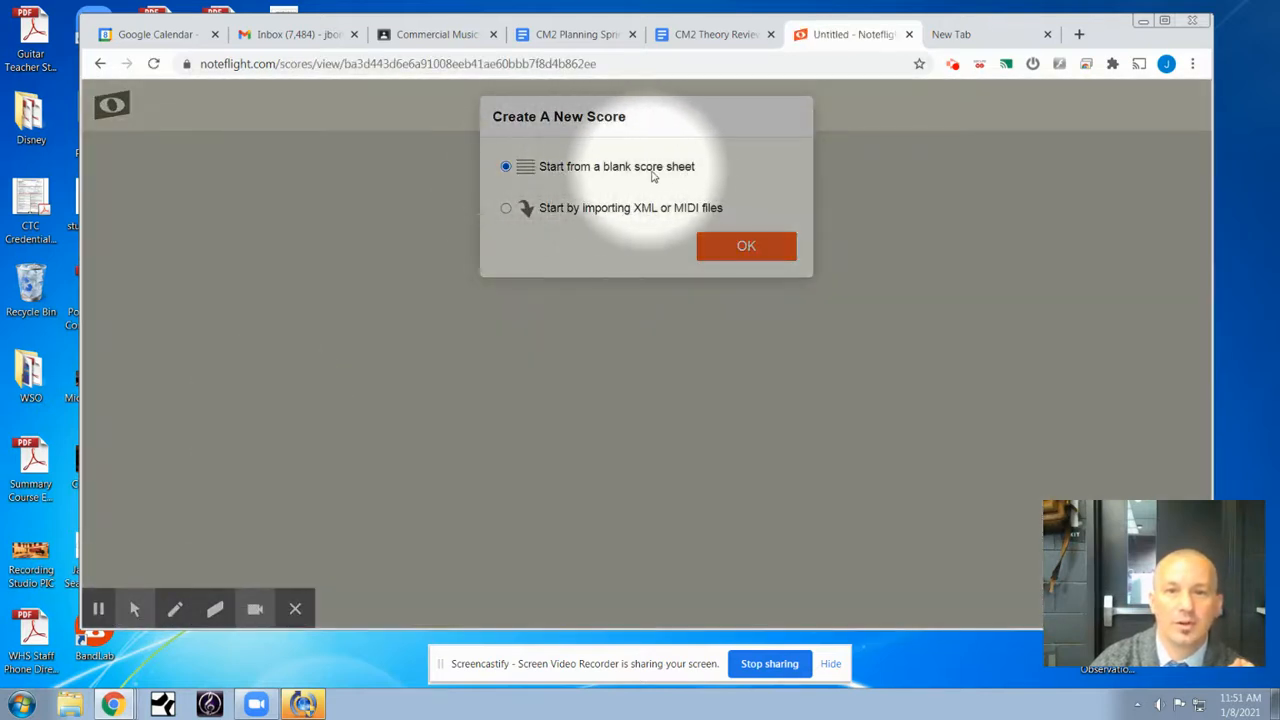
pyautogui.click(746, 245)
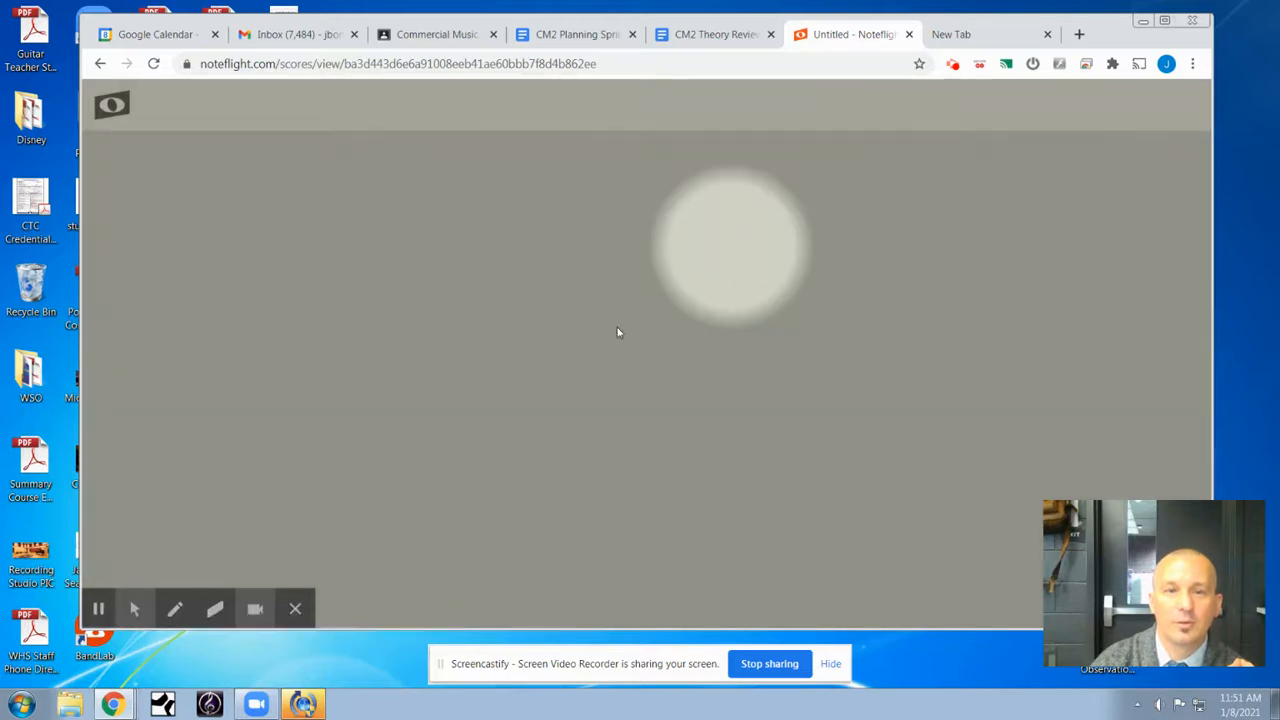
pyautogui.click(101, 570)
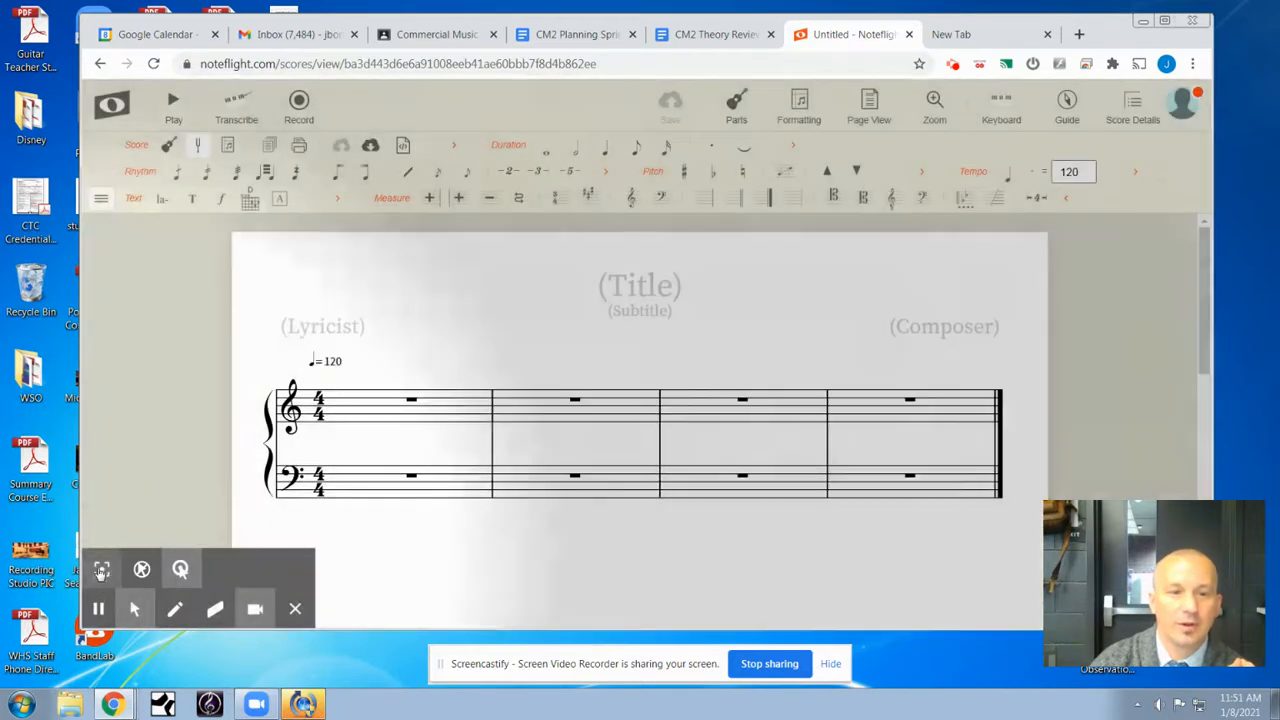
pyautogui.click(101, 570)
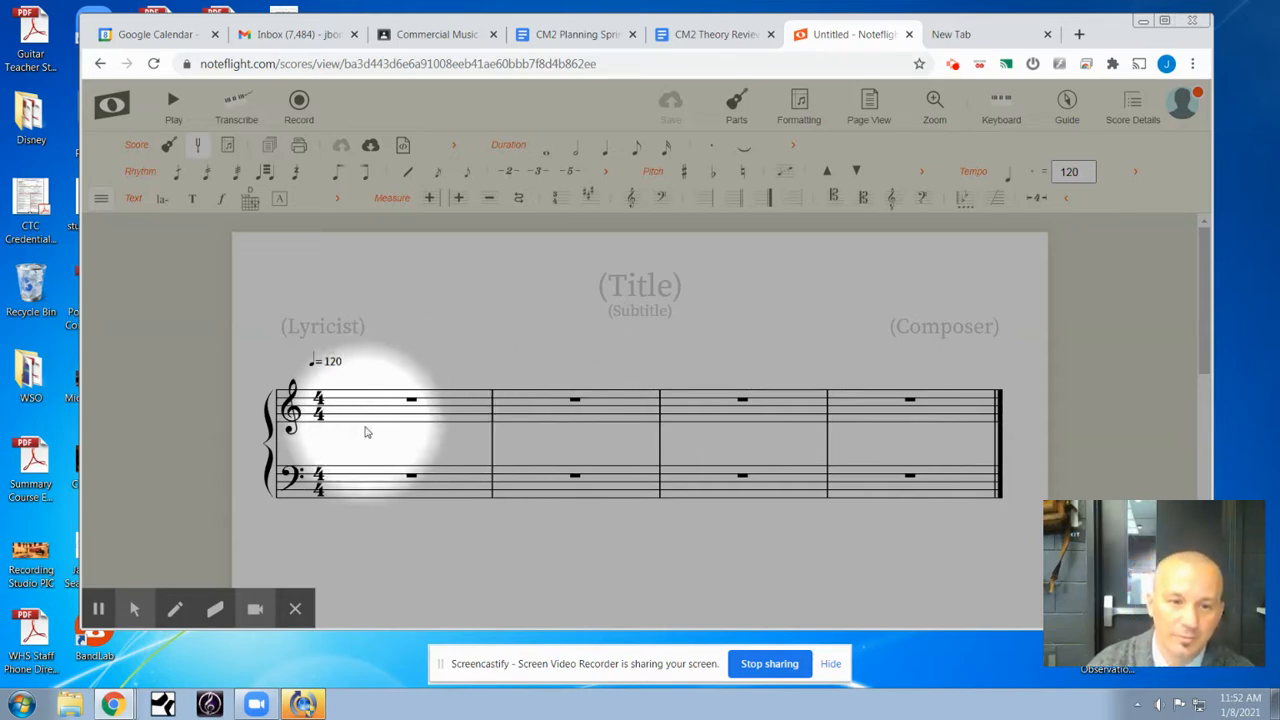
# - Delete the bass clef staff across all four measures so that only the treble staff remains
pyautogui.click(362, 476)
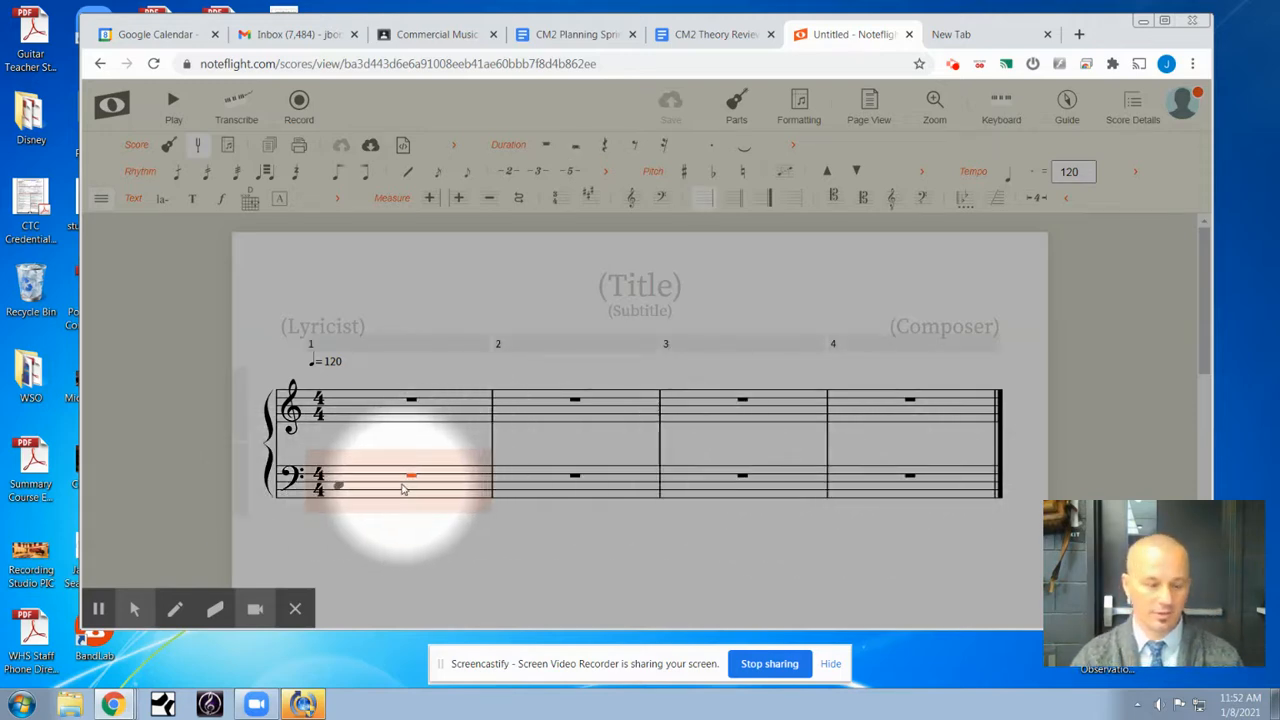
pyautogui.keyDown('shift'); pyautogui.click(883, 490); pyautogui.keyUp('shift')
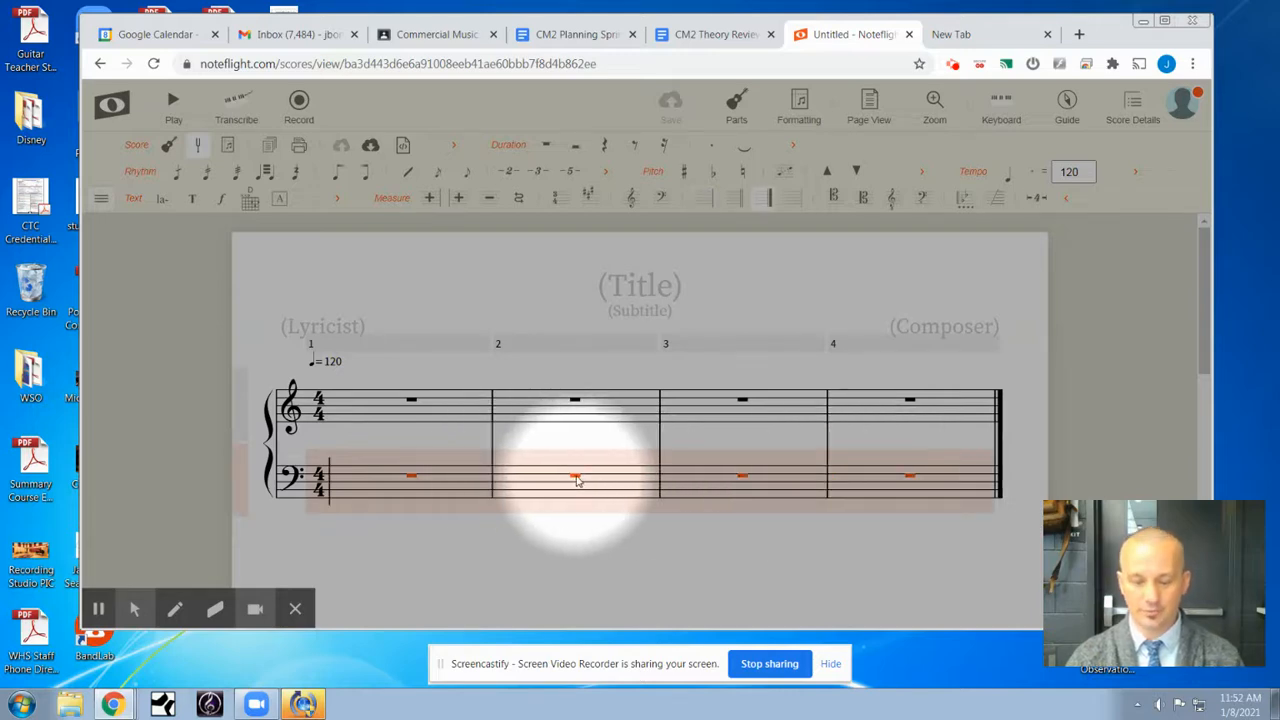
pyautogui.press('Delete')
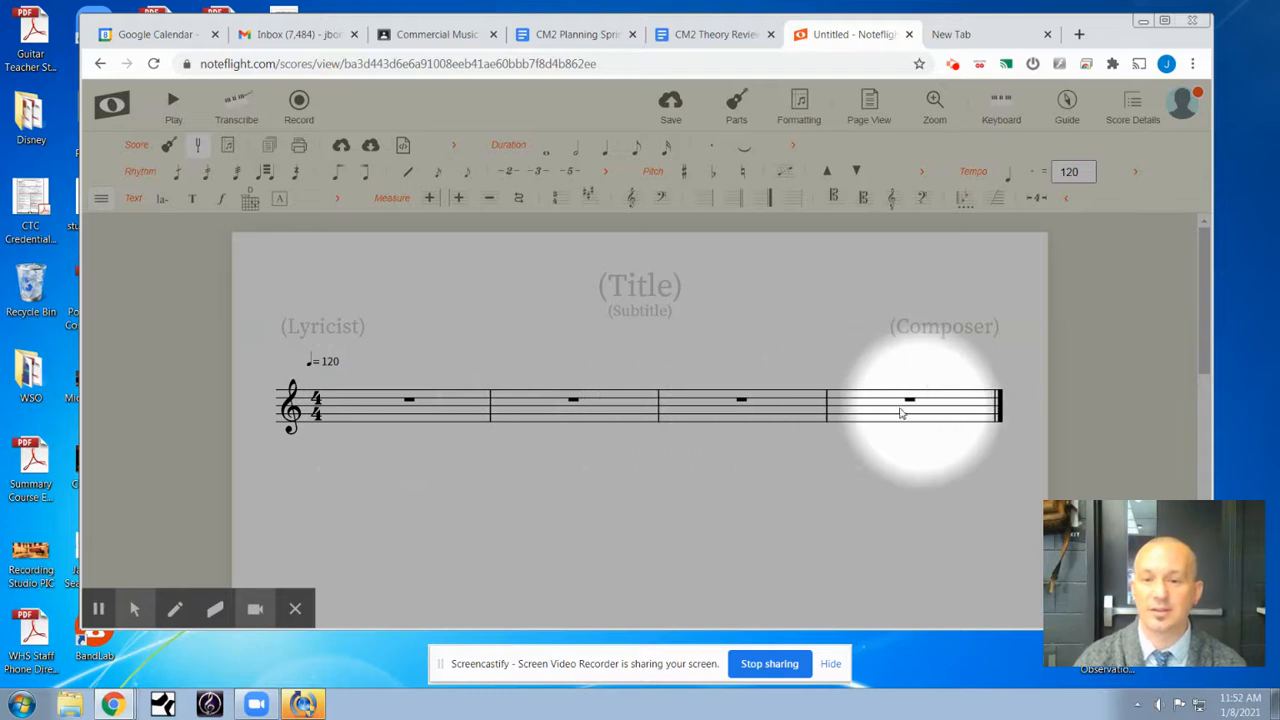
# - Fill measure 1 with four quarter notes on the middle line B of the treble staff
pyautogui.click(380, 413)
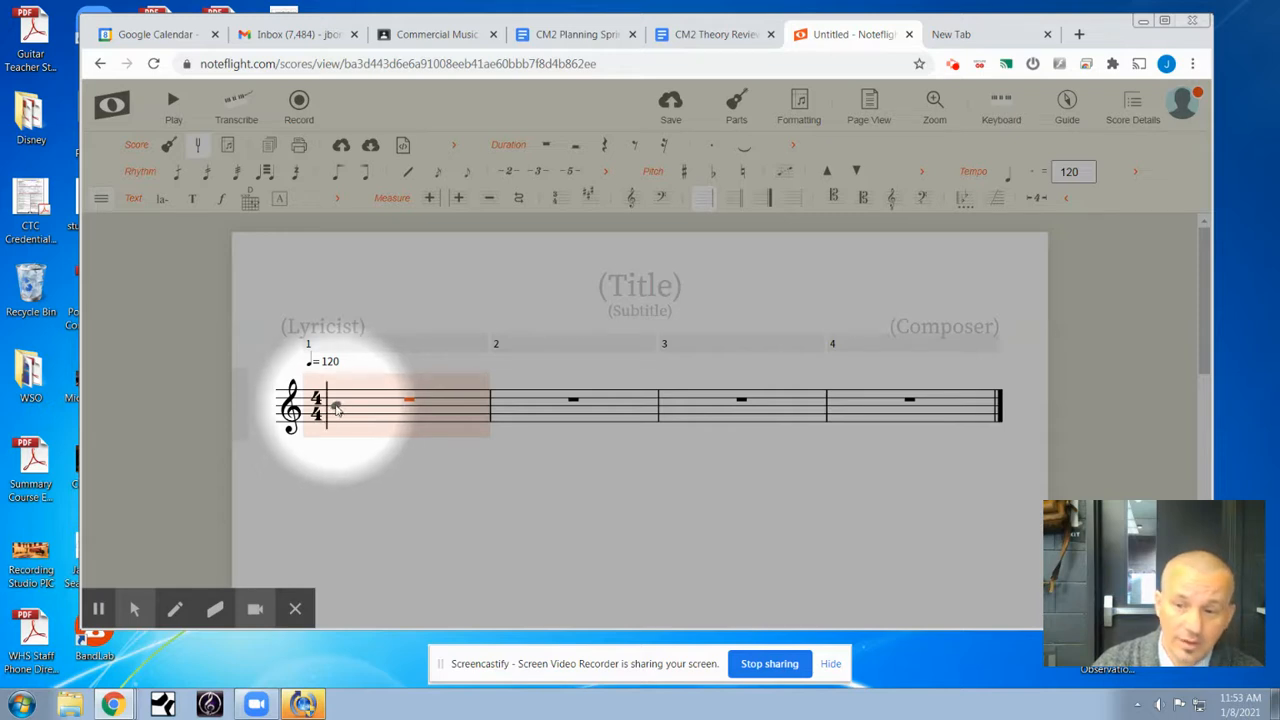
pyautogui.click(336, 408)
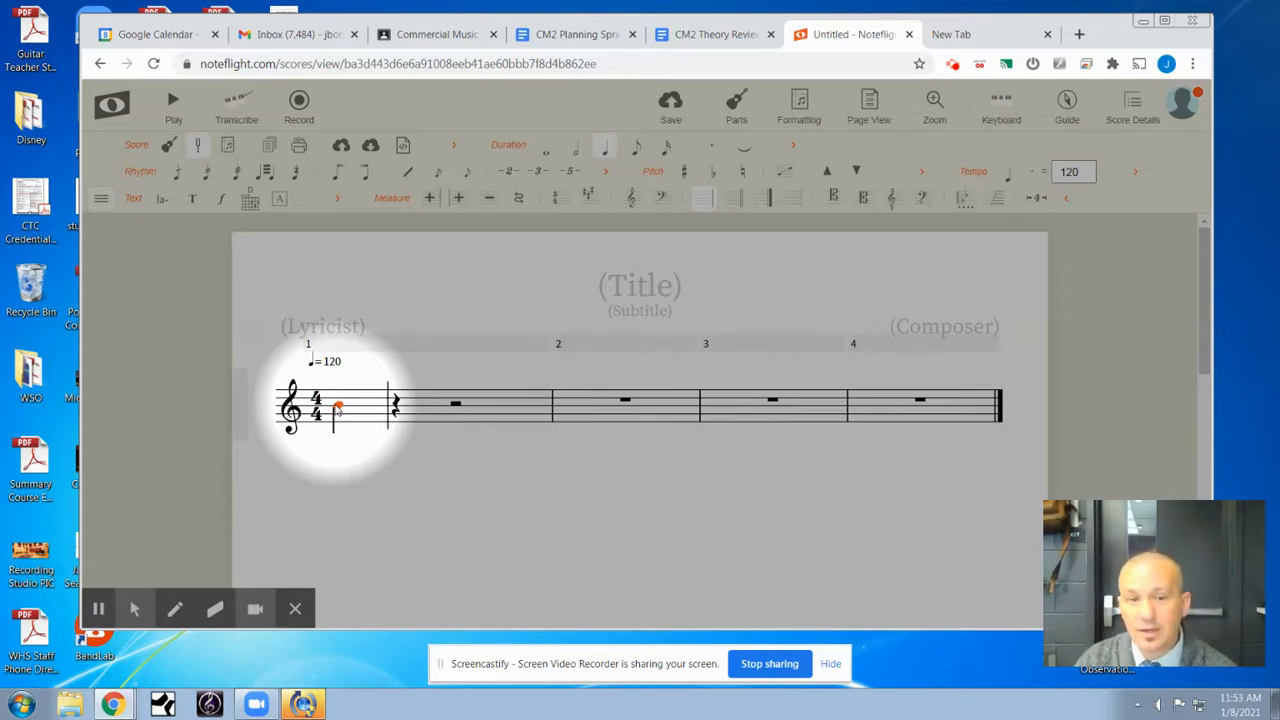
pyautogui.click(396, 408)
pyautogui.click(451, 408)
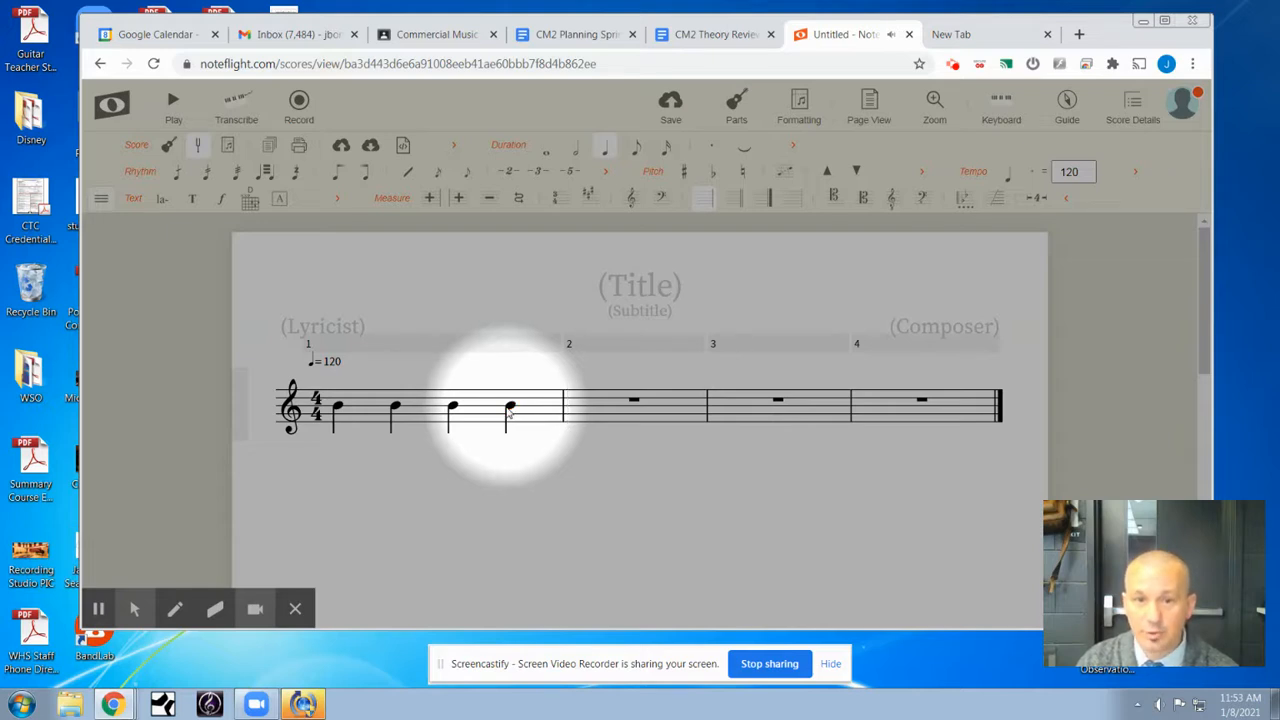
# - Continue the repeated B quarter notes through measures 2, 3 and 4
pyautogui.press('b')
pyautogui.press('b')
pyautogui.press('b')
pyautogui.press('b')
pyautogui.press('b')
pyautogui.press('b')
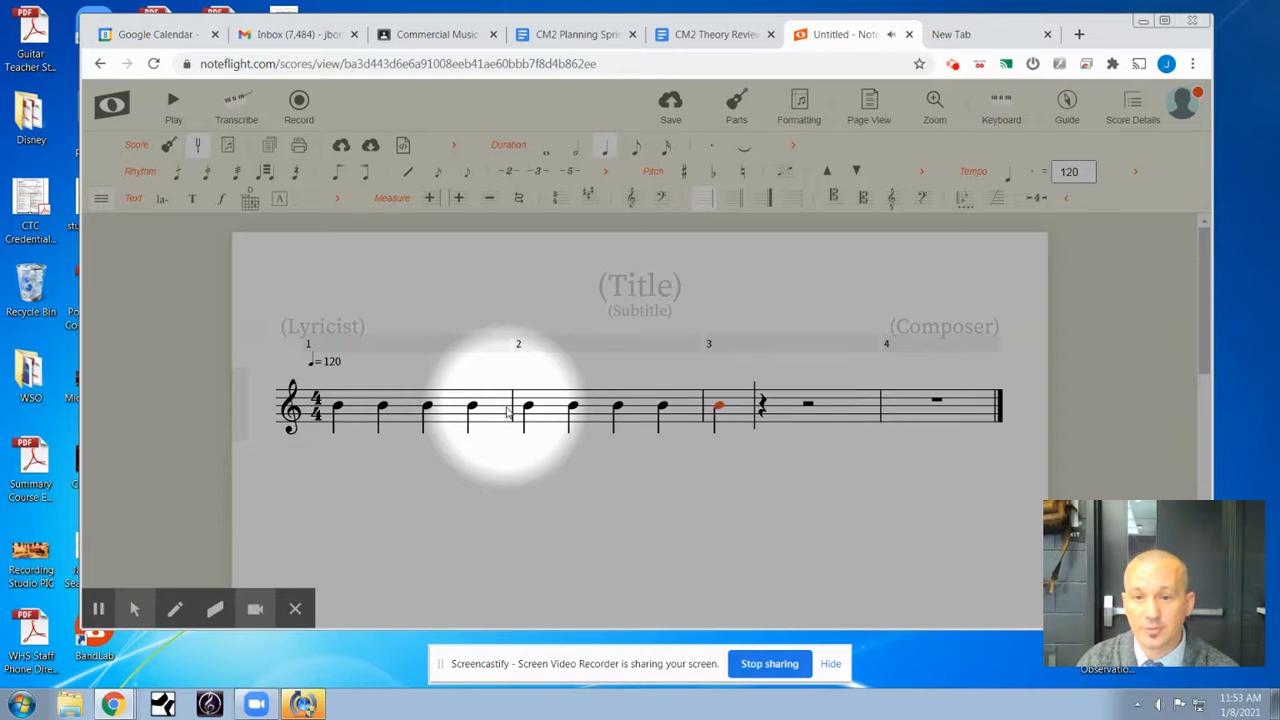
pyautogui.press('b')
pyautogui.press('b')
pyautogui.press('b')
pyautogui.press('b')
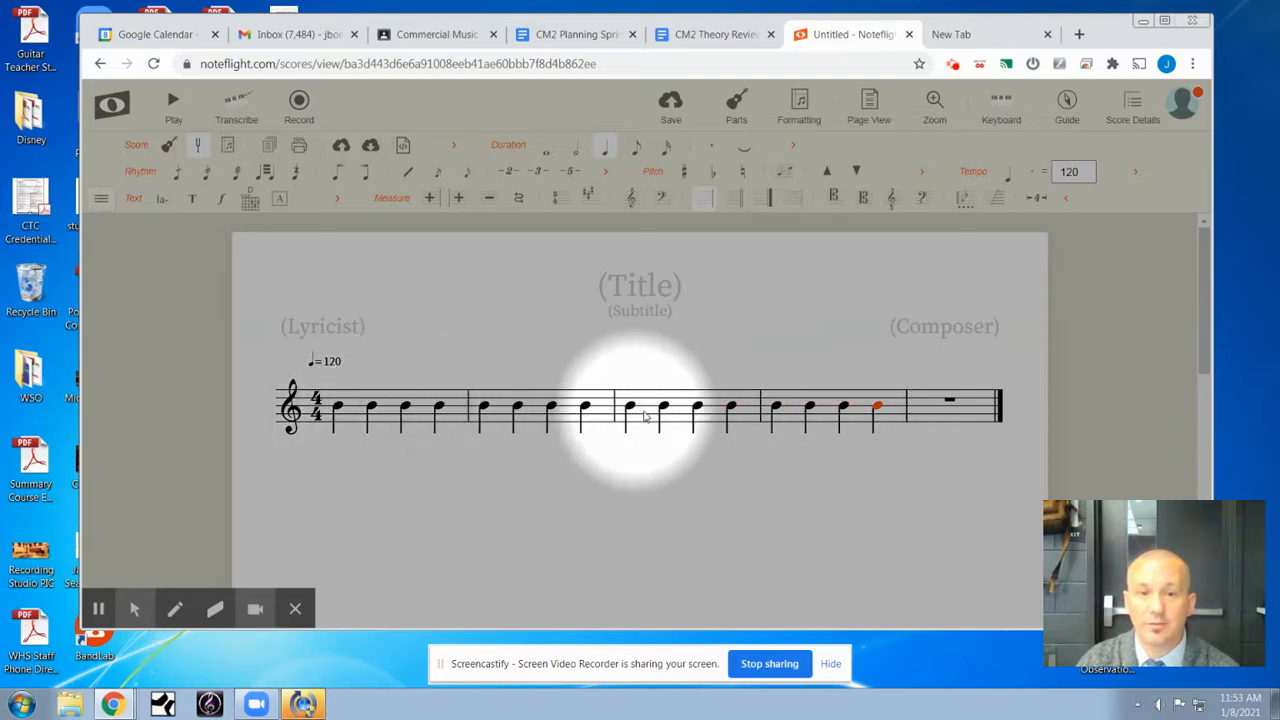
# - Convert all four notes of measure 1 and the first two notes of measure 2 to slashes
pyautogui.click(340, 408)
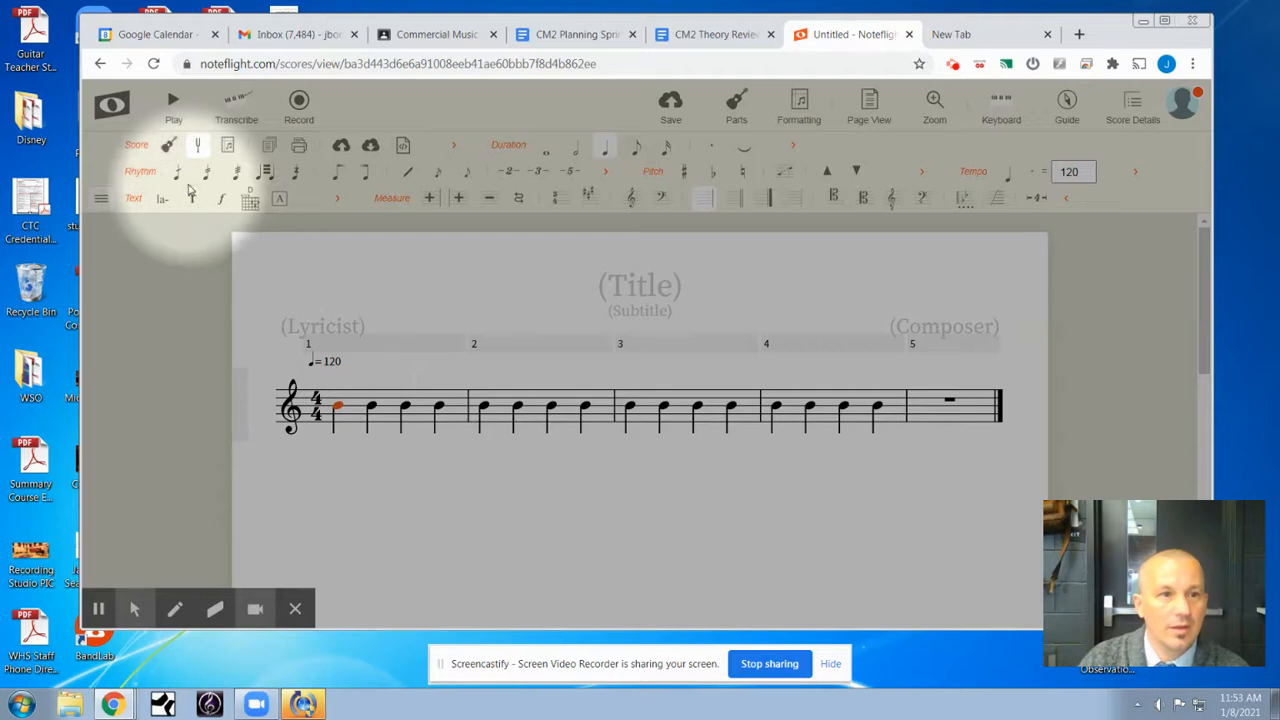
pyautogui.click(102, 199)
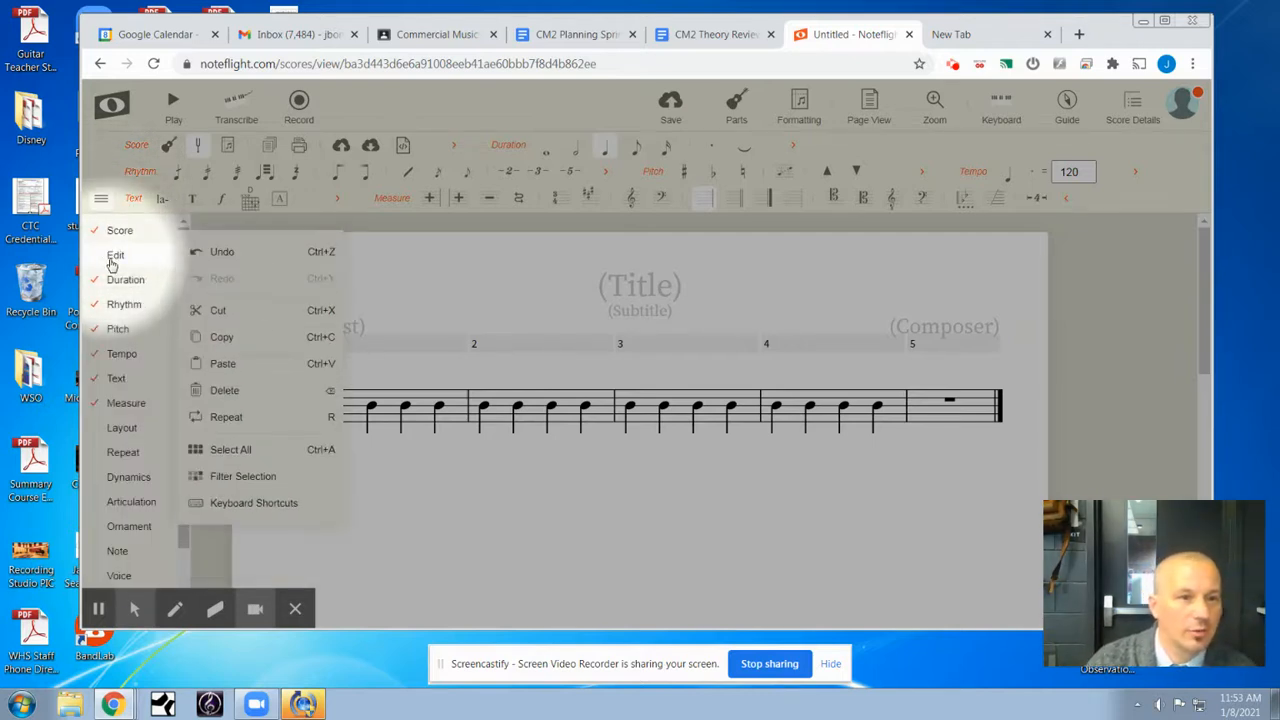
pyautogui.moveTo(103, 366)
pyautogui.moveTo(117, 283)
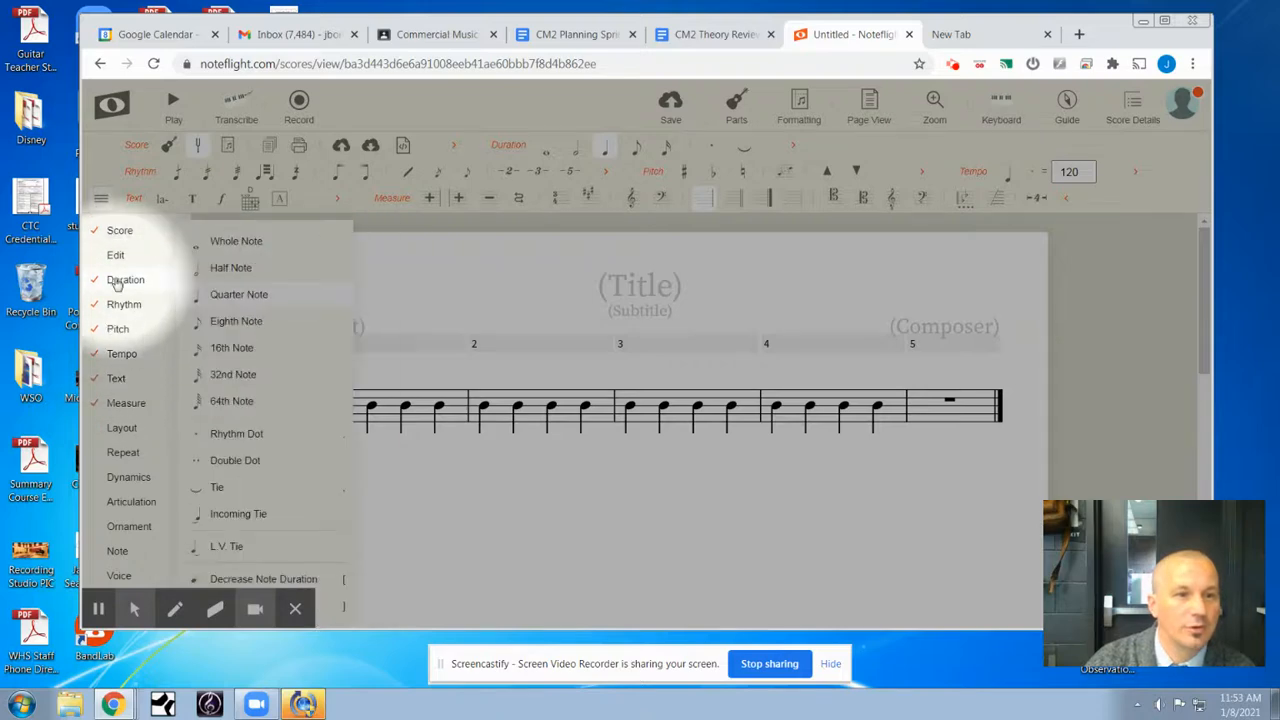
pyautogui.moveTo(121, 310)
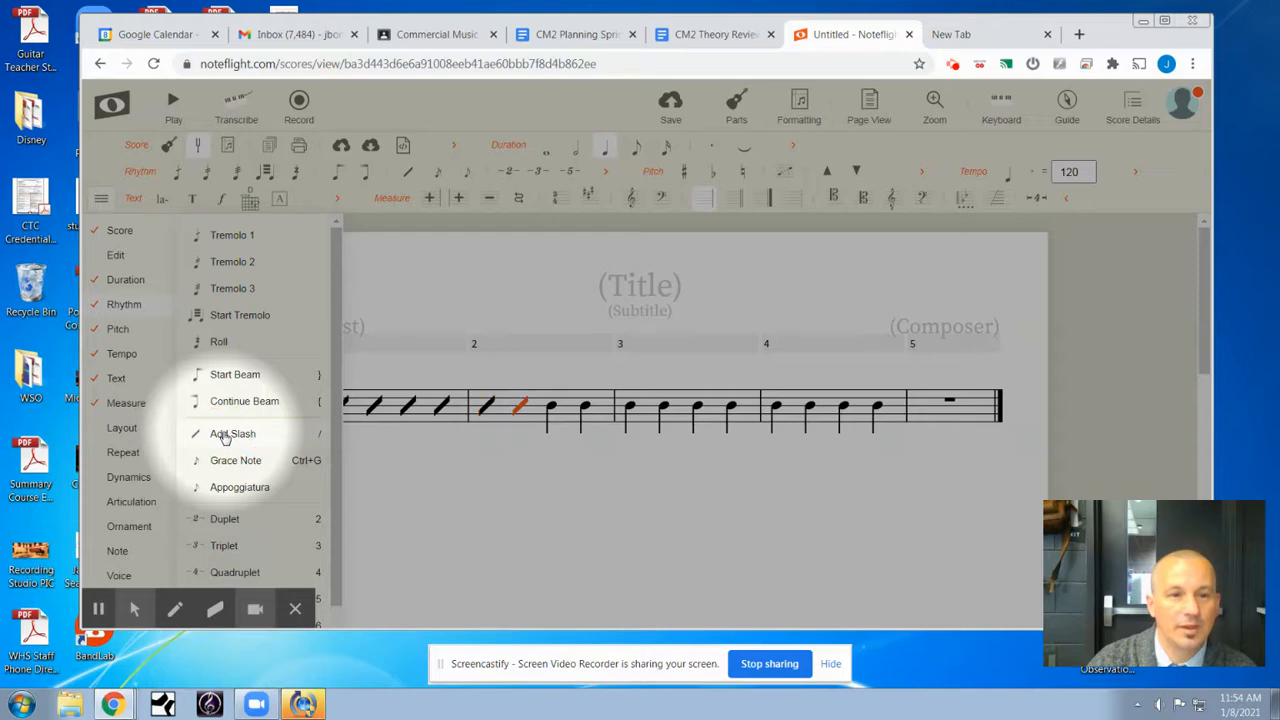
pyautogui.click(102, 204)
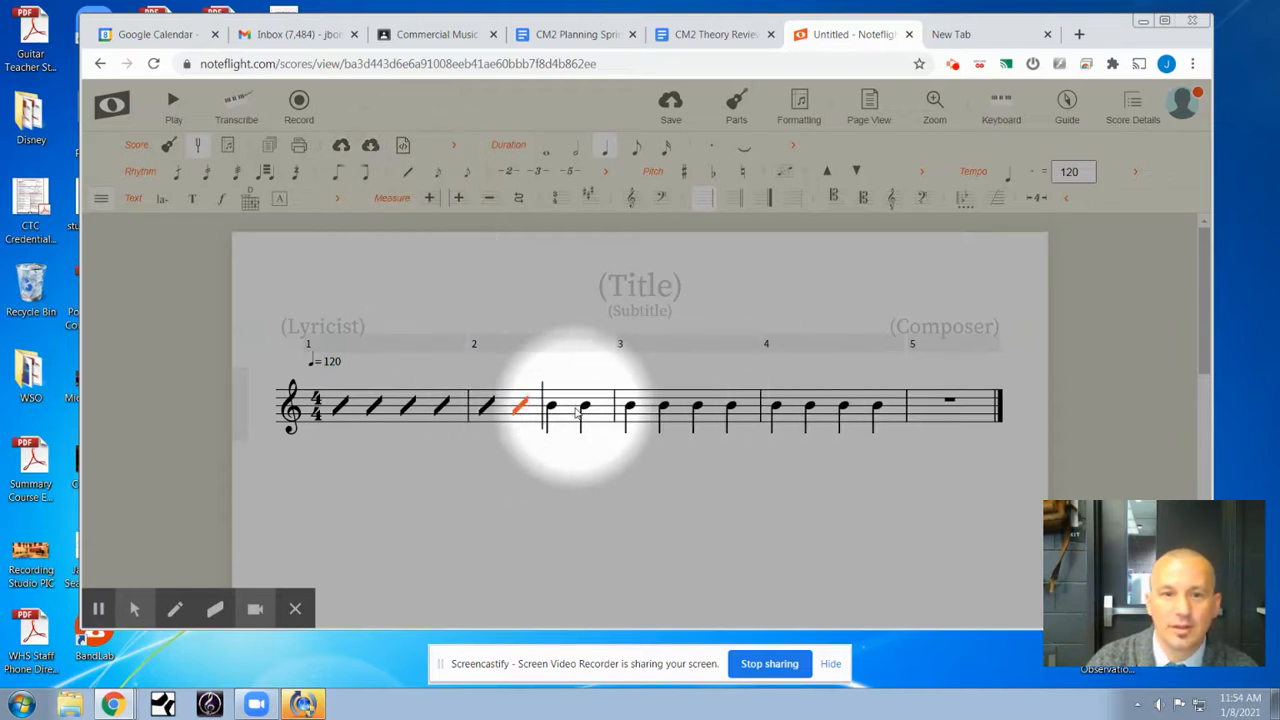
# - Convert the remaining quarter notes from beat 3 of measure 2 through the end of measure 4 to slashes
pyautogui.click(407, 178)
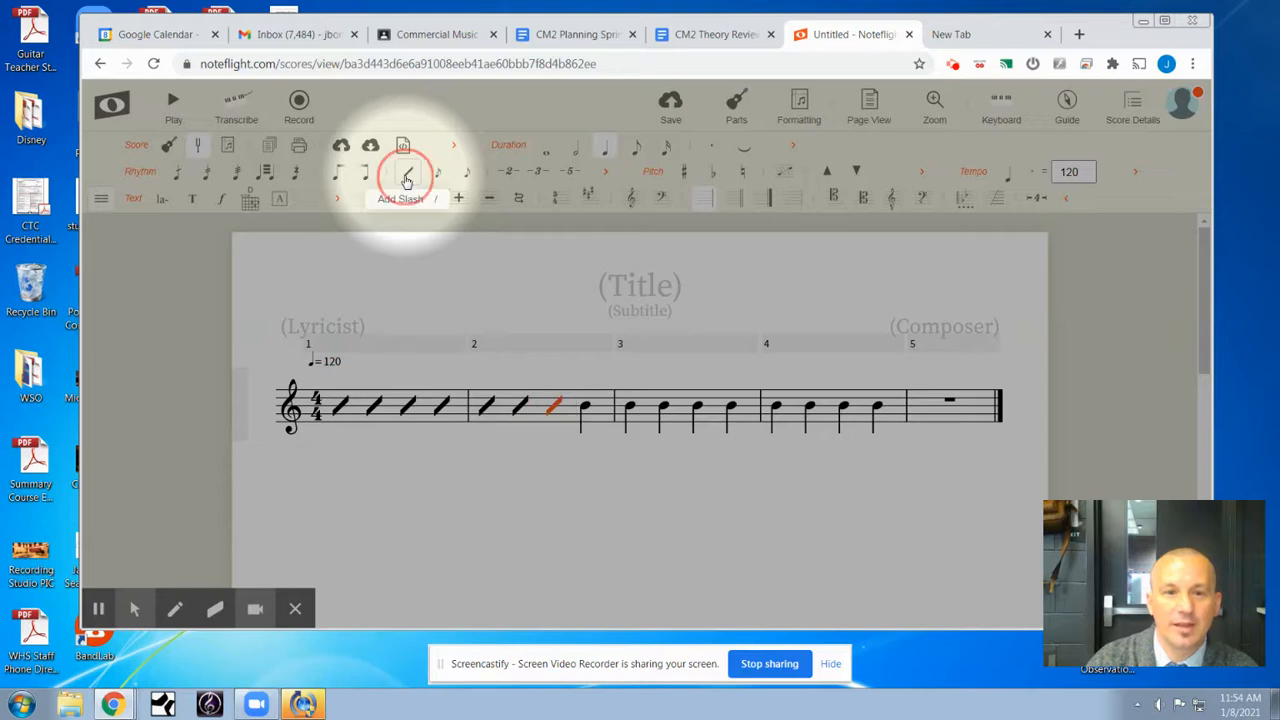
pyautogui.click(407, 178)
pyautogui.click(407, 178)
pyautogui.click(407, 178)
pyautogui.click(407, 178)
pyautogui.click(407, 178)
pyautogui.click(407, 178)
pyautogui.click(407, 178)
pyautogui.click(407, 178)
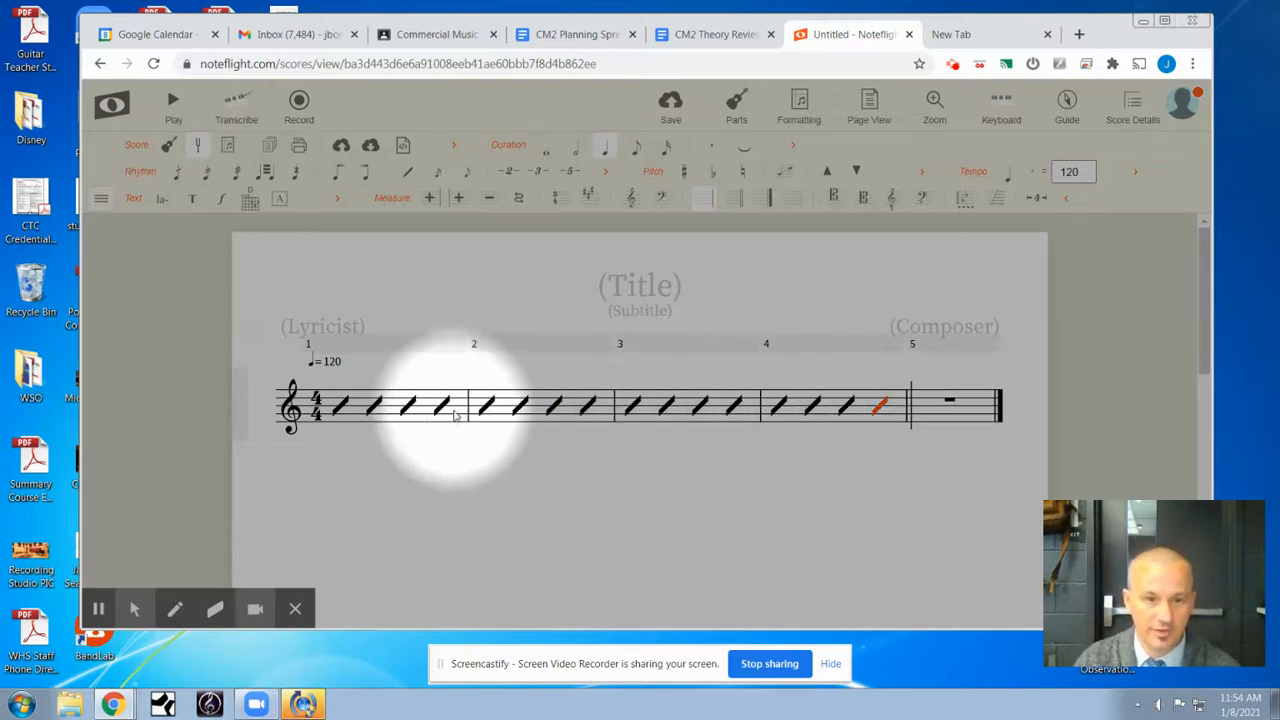
# - Add the lyric "(t)" under the first slash of measure 1
pyautogui.click(338, 402)
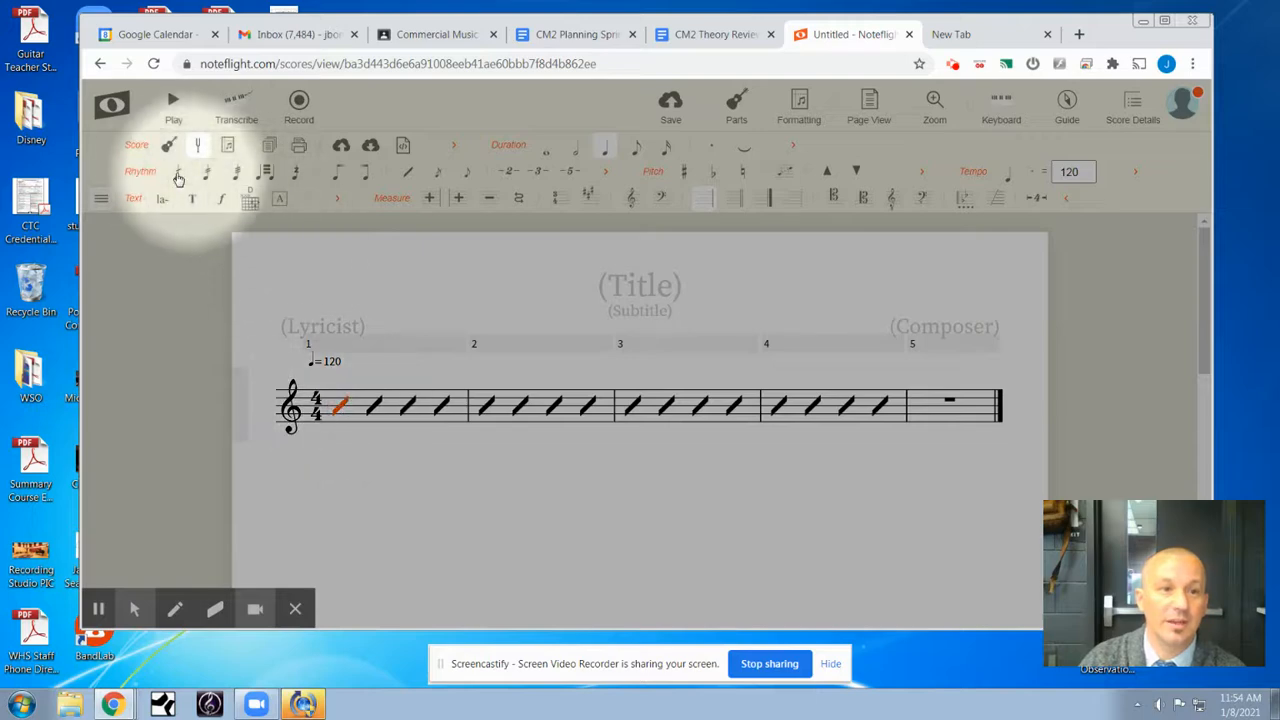
pyautogui.click(101, 199)
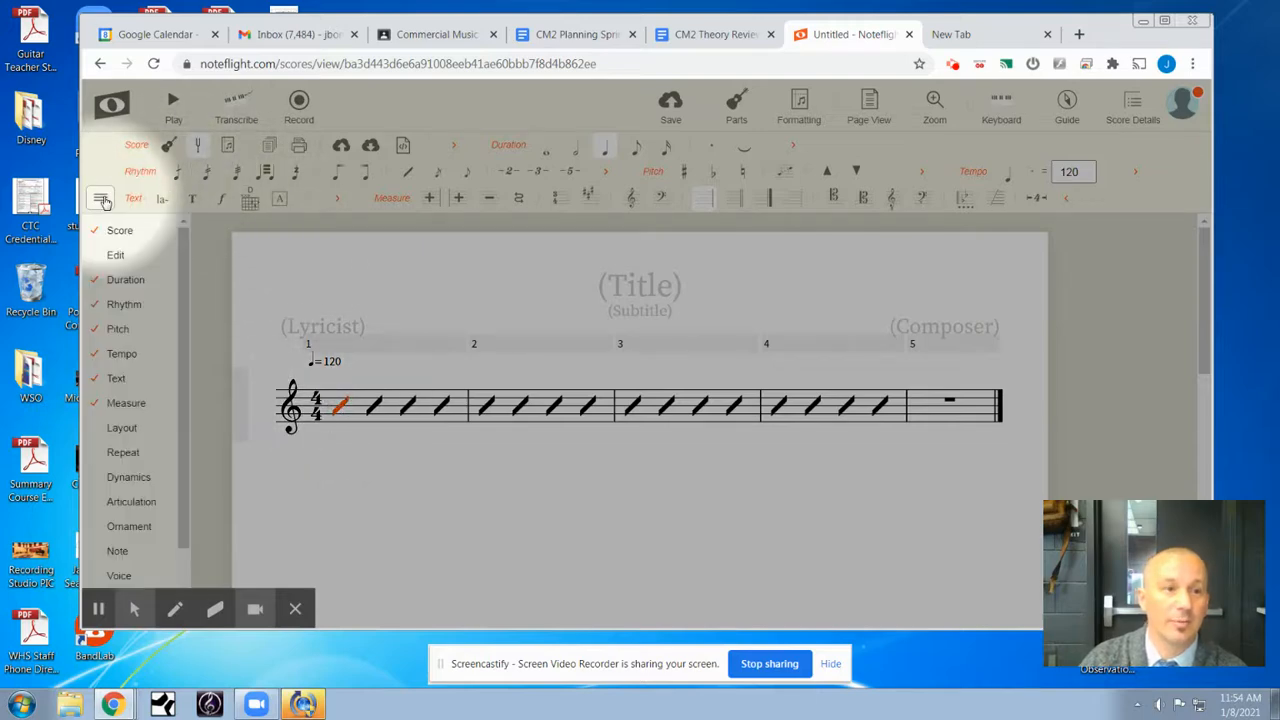
pyautogui.moveTo(104, 275)
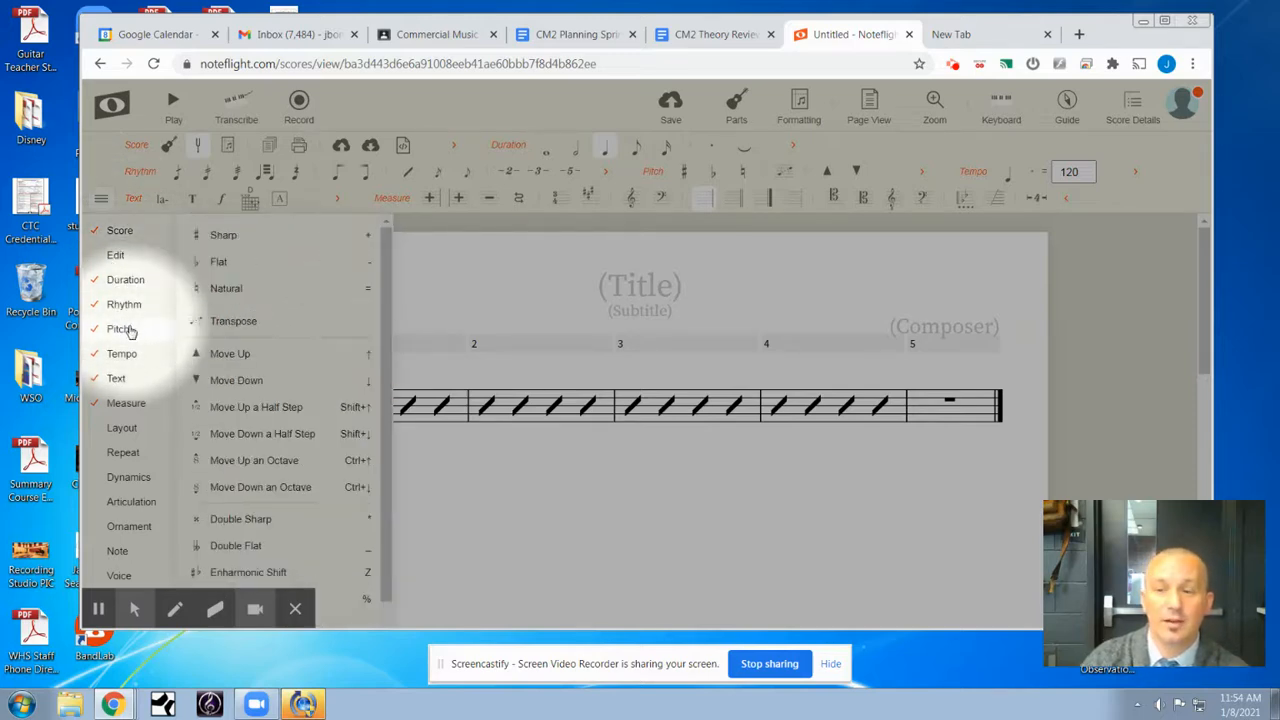
pyautogui.moveTo(126, 365)
pyautogui.moveTo(114, 386)
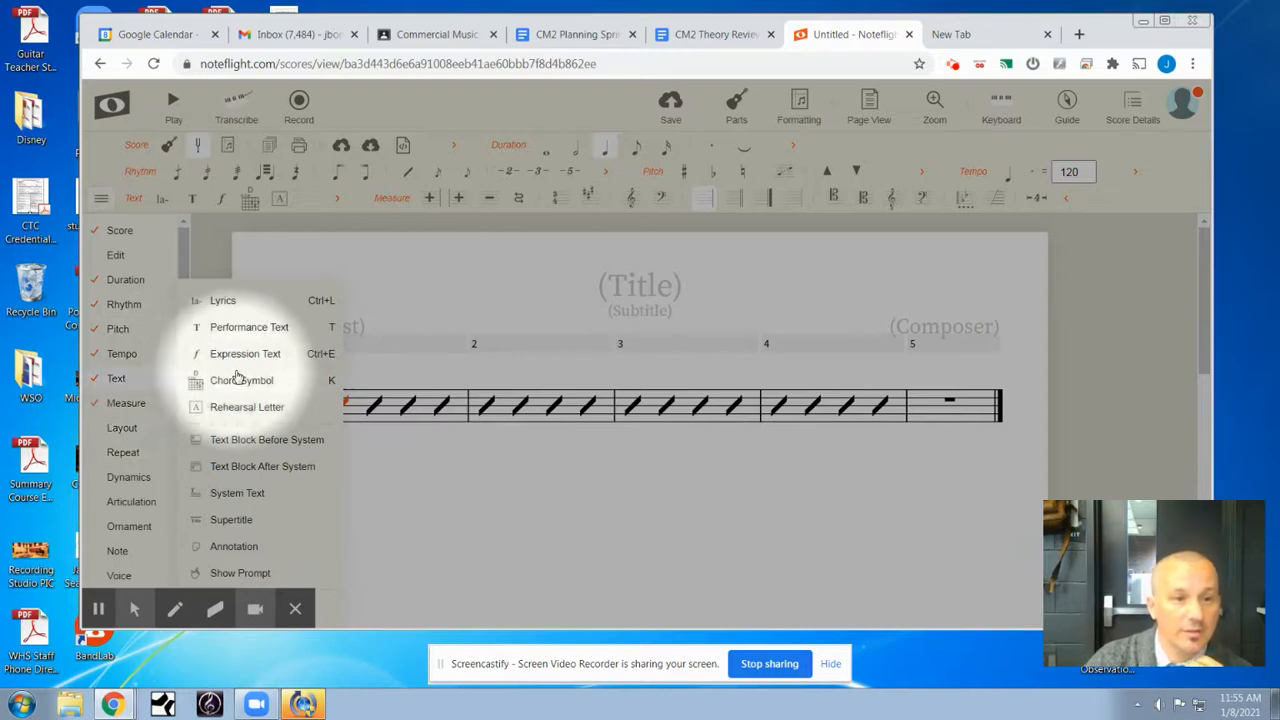
pyautogui.click(222, 303)
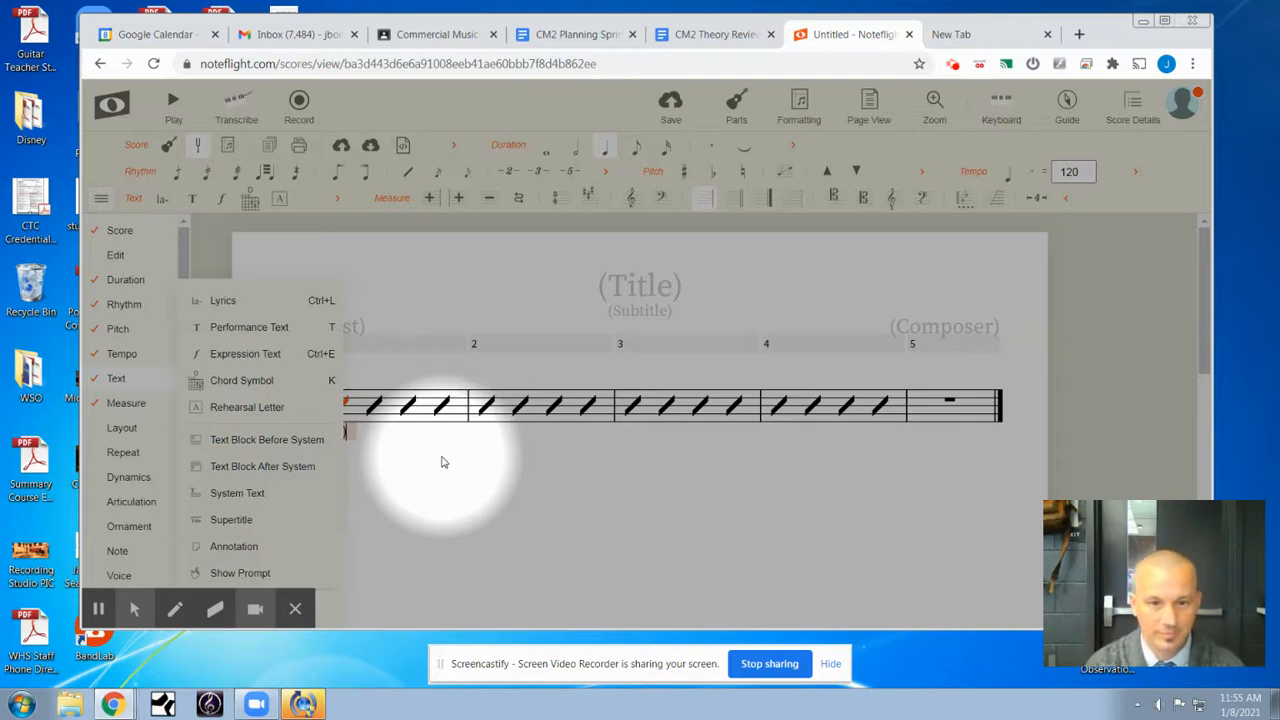
# - Add the lyric "(sd)" under the first slash of measure 2
pyautogui.press('space')
pyautogui.press('space')
pyautogui.press('space')
pyautogui.press('space')
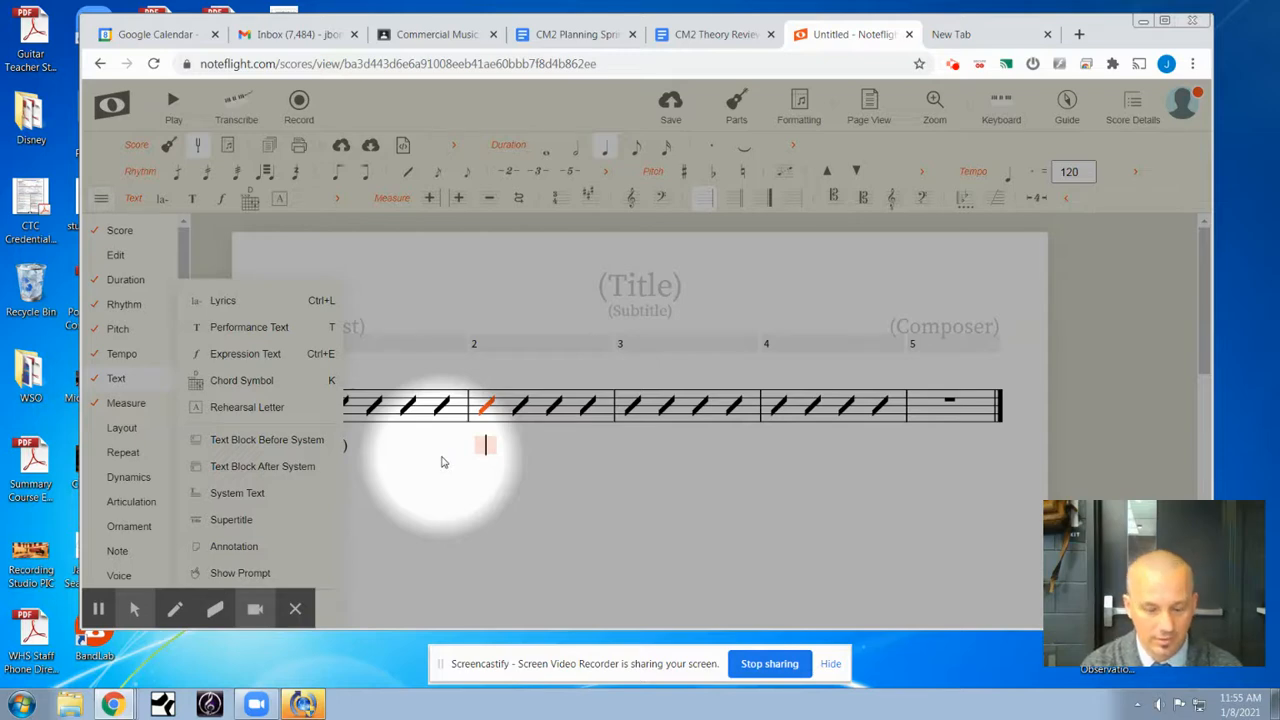
pyautogui.write('(sd')
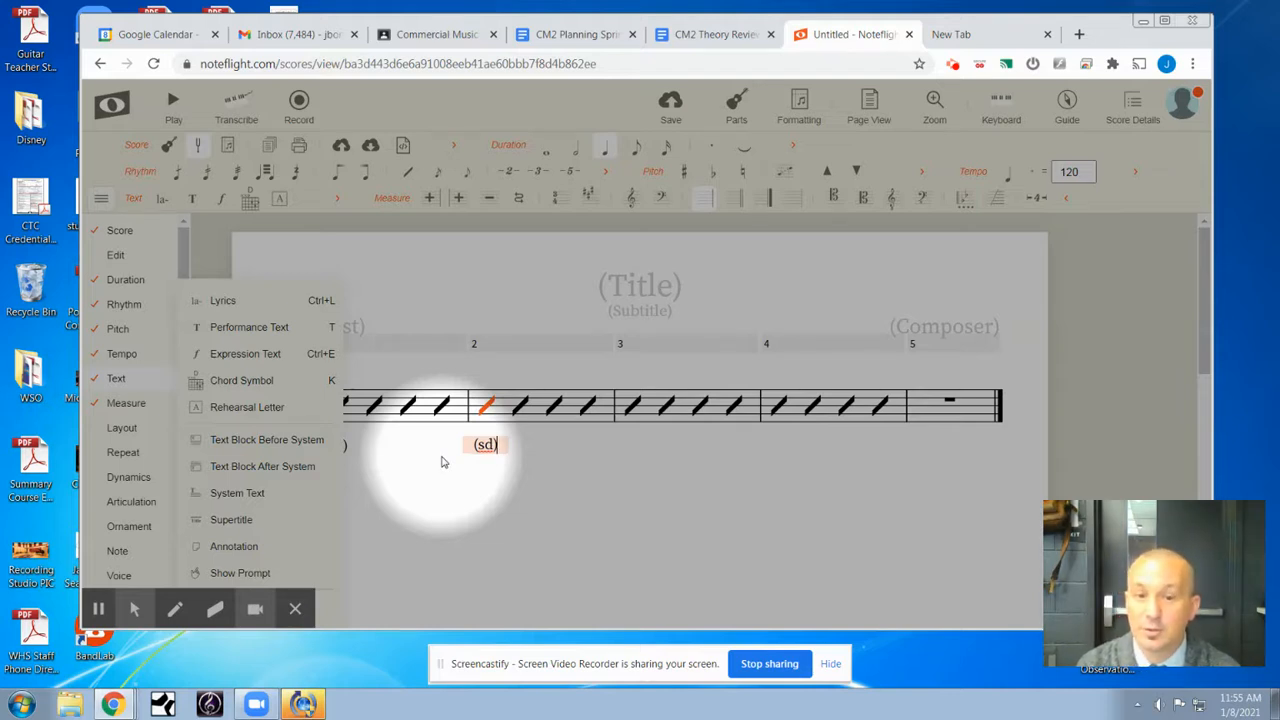
# - Add the lyric "(d)" under the first slash of measure 3 and "(t)" under the first slash of measure 4, and finish lyric entry
pyautogui.press('space')
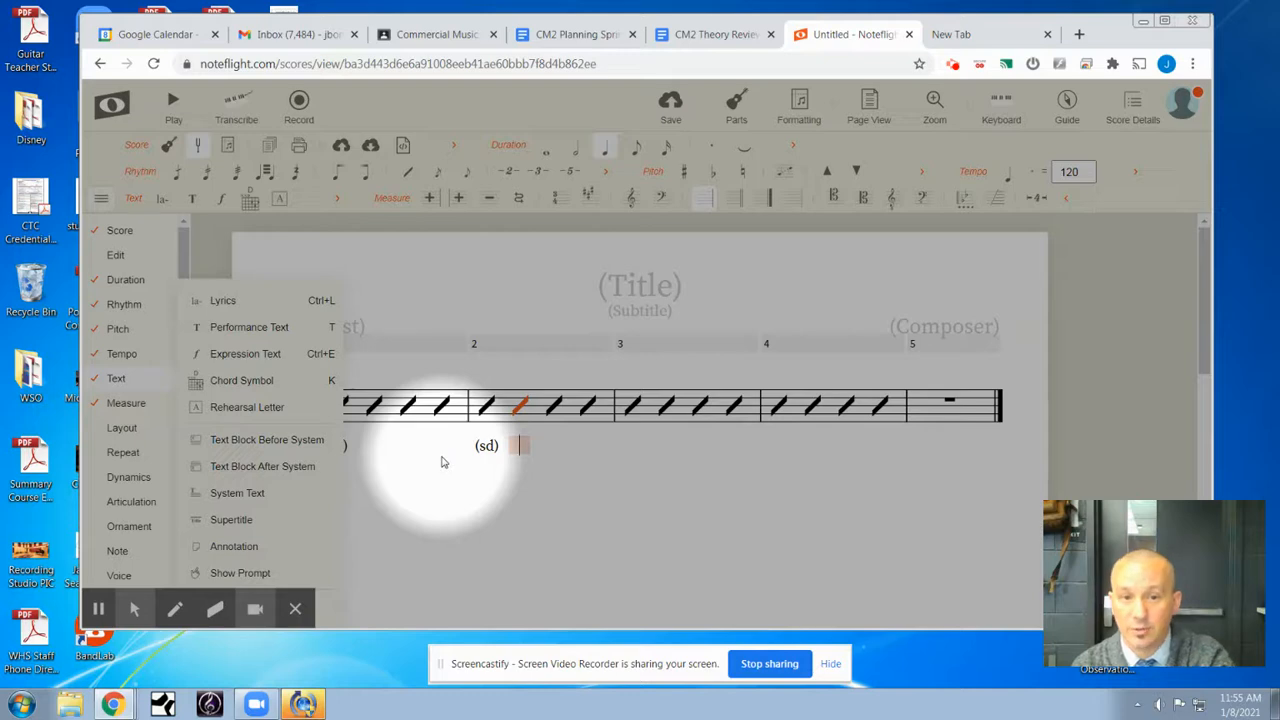
pyautogui.press('space')
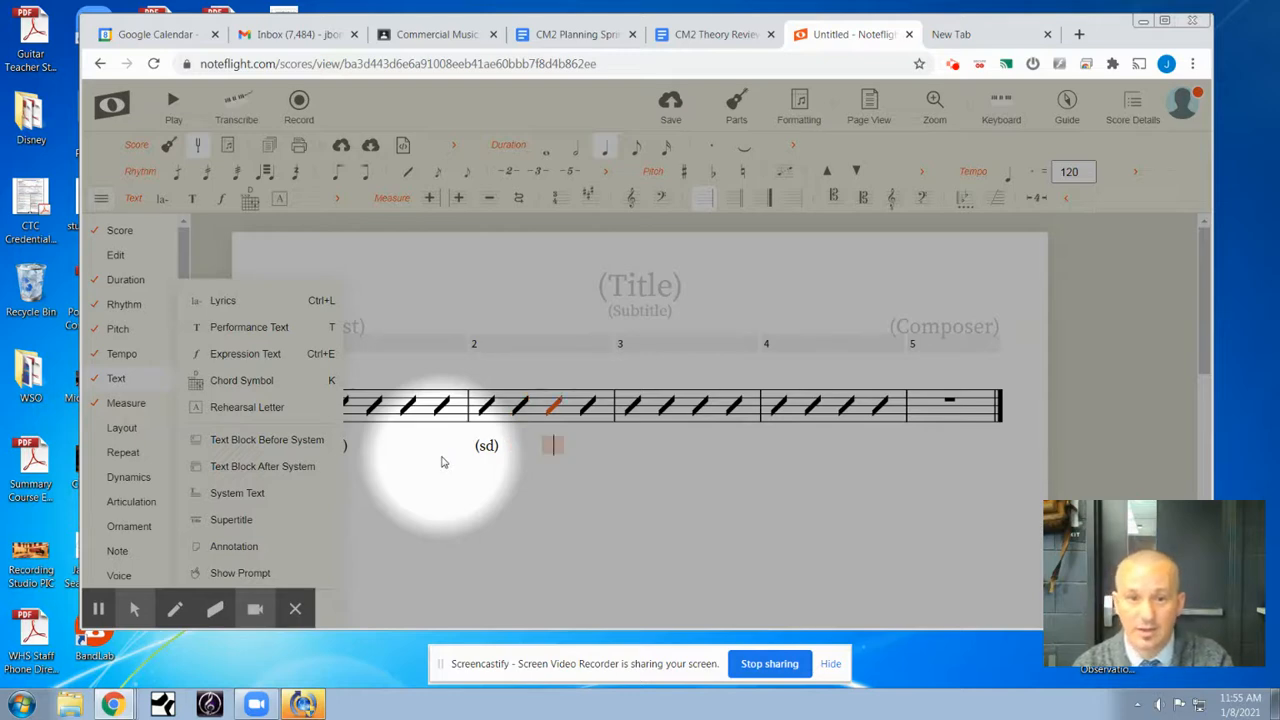
pyautogui.press('space')
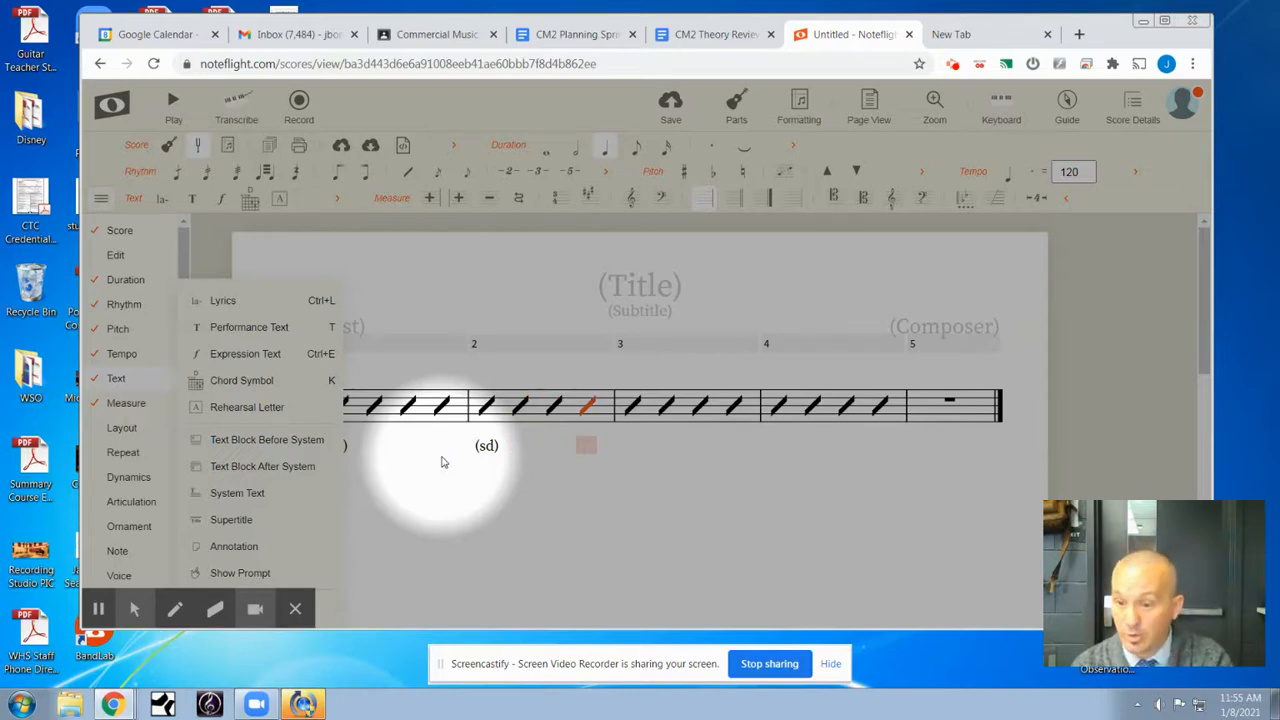
pyautogui.press('space')
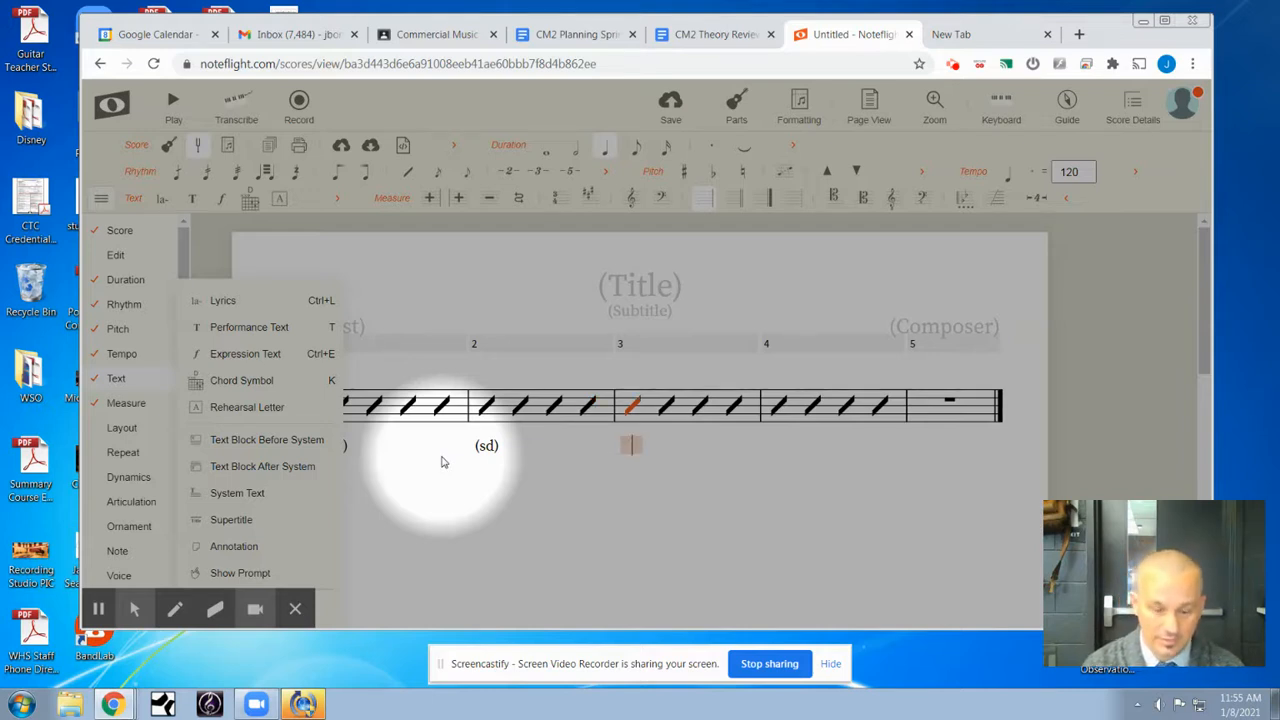
pyautogui.press('space')
pyautogui.press('space')
pyautogui.press('space')
pyautogui.press('space')
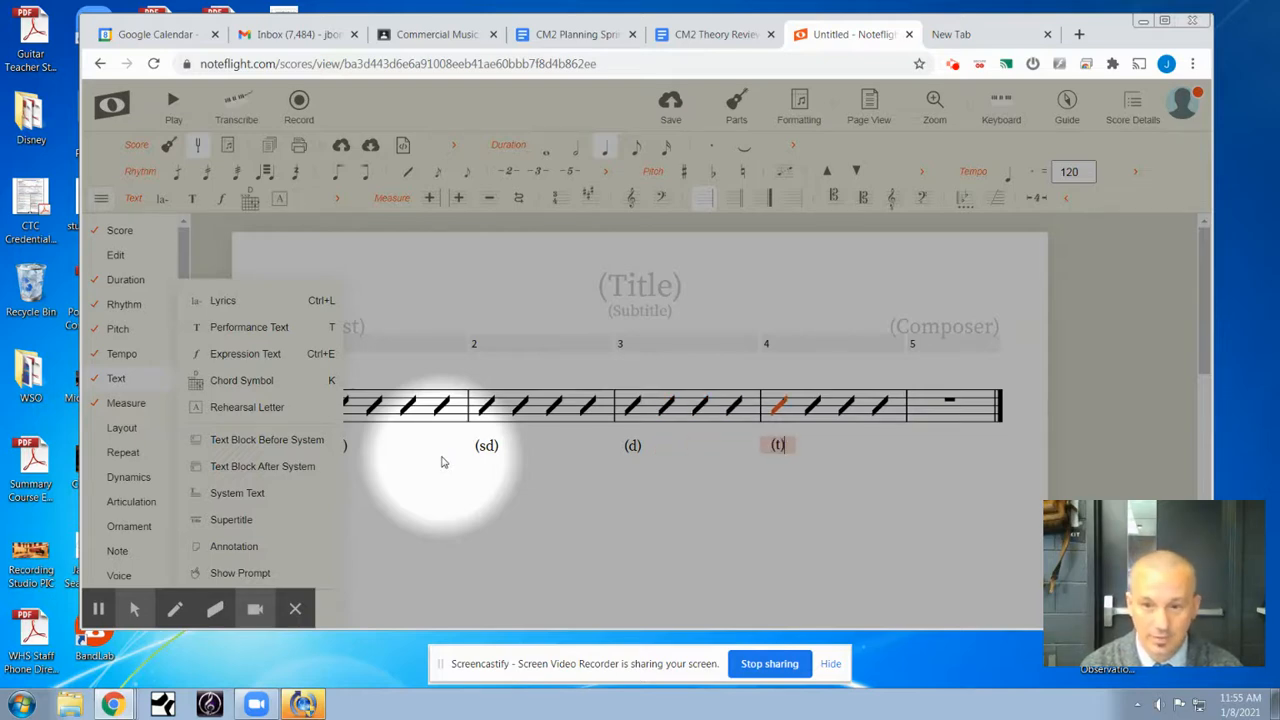
pyautogui.press('space')
pyautogui.press('space')
pyautogui.press('space')
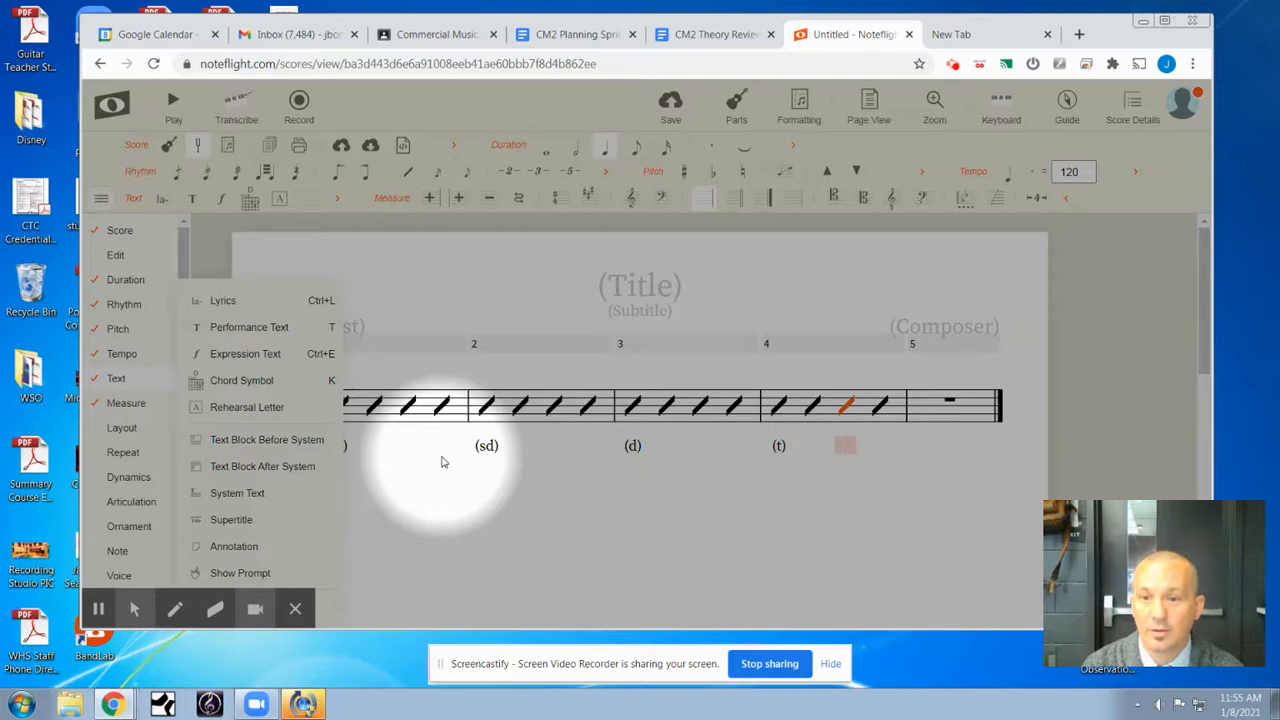
pyautogui.click(791, 523)
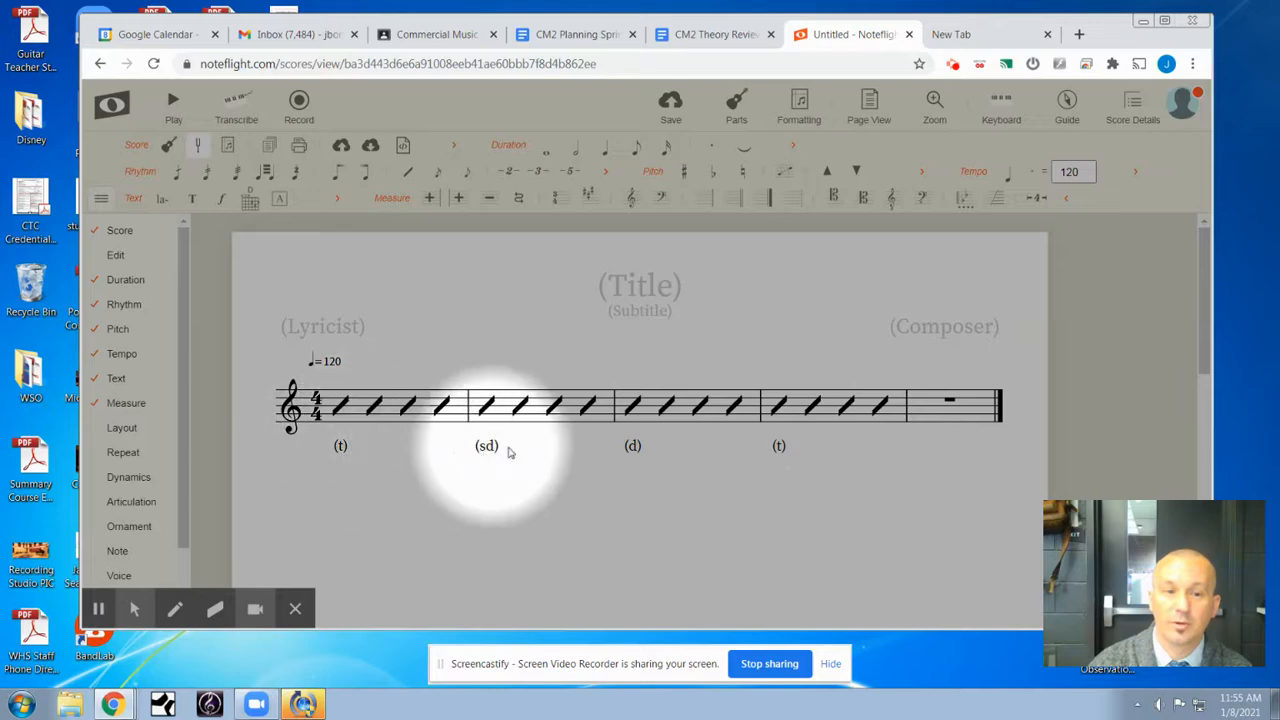
# - Append the Roman numeral "I" to the (t) lyric in measure 1 and "ii" to the (sd) lyric in measure 2
pyautogui.click(340, 447)
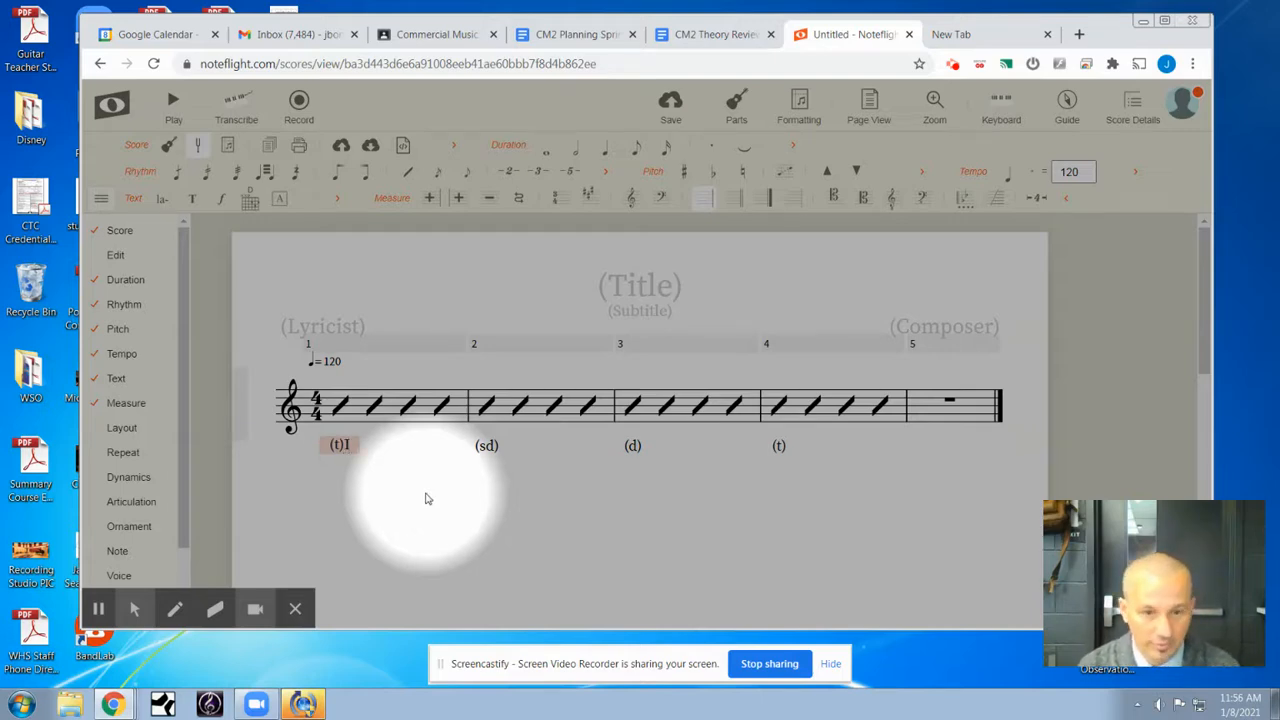
pyautogui.click(488, 446)
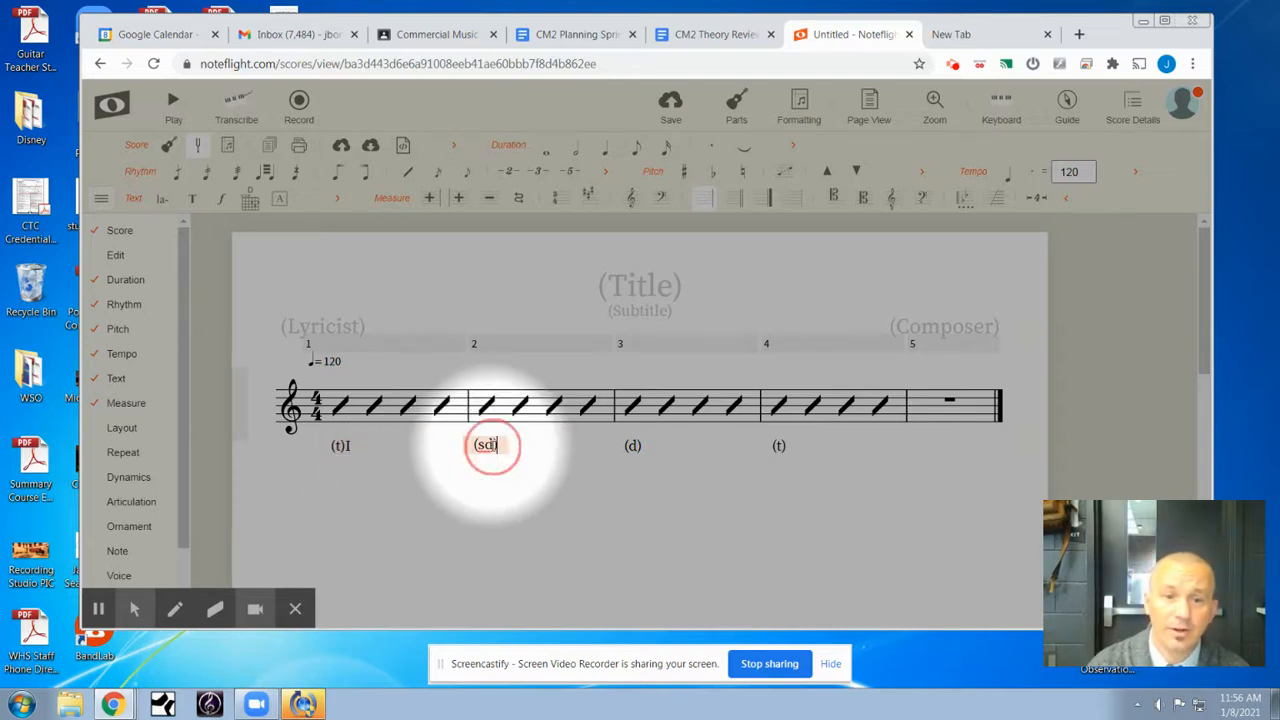
pyautogui.write('ii')
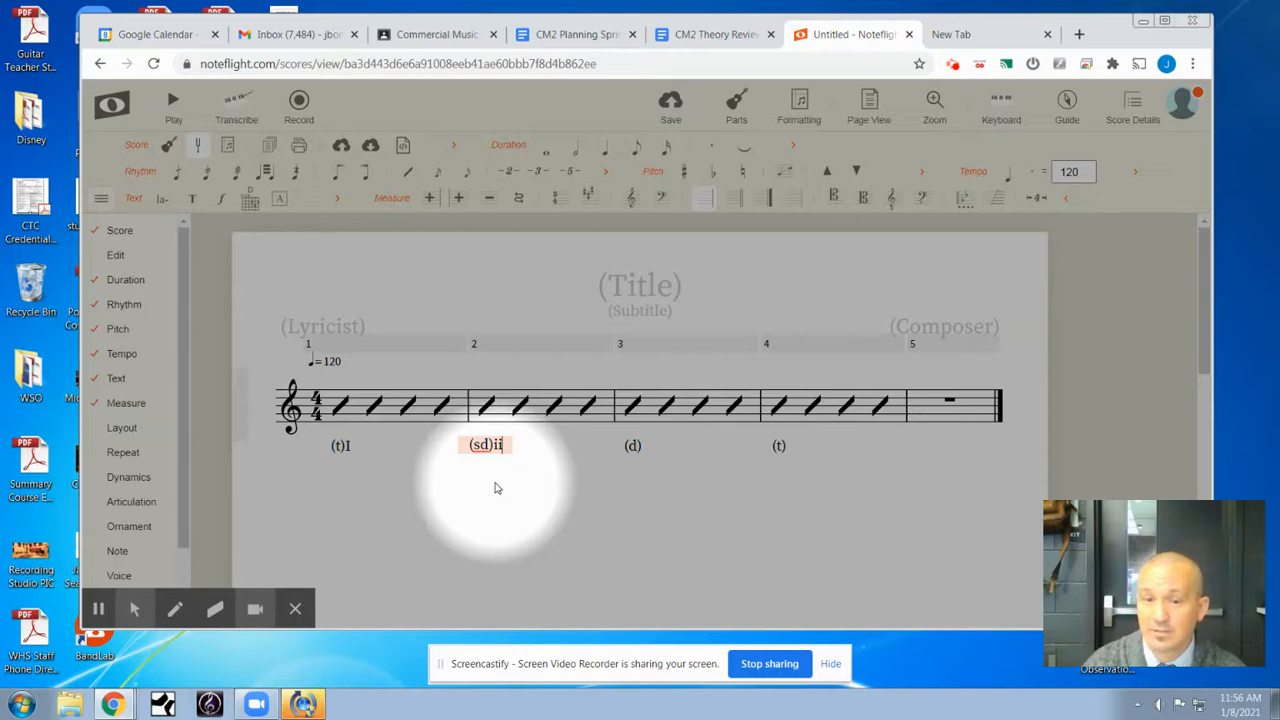
# - Append "V" to the (d) lyric in measure 3 and "vi" to the (t) lyric in measure 4, and finish lyric editing
pyautogui.click(636, 447)
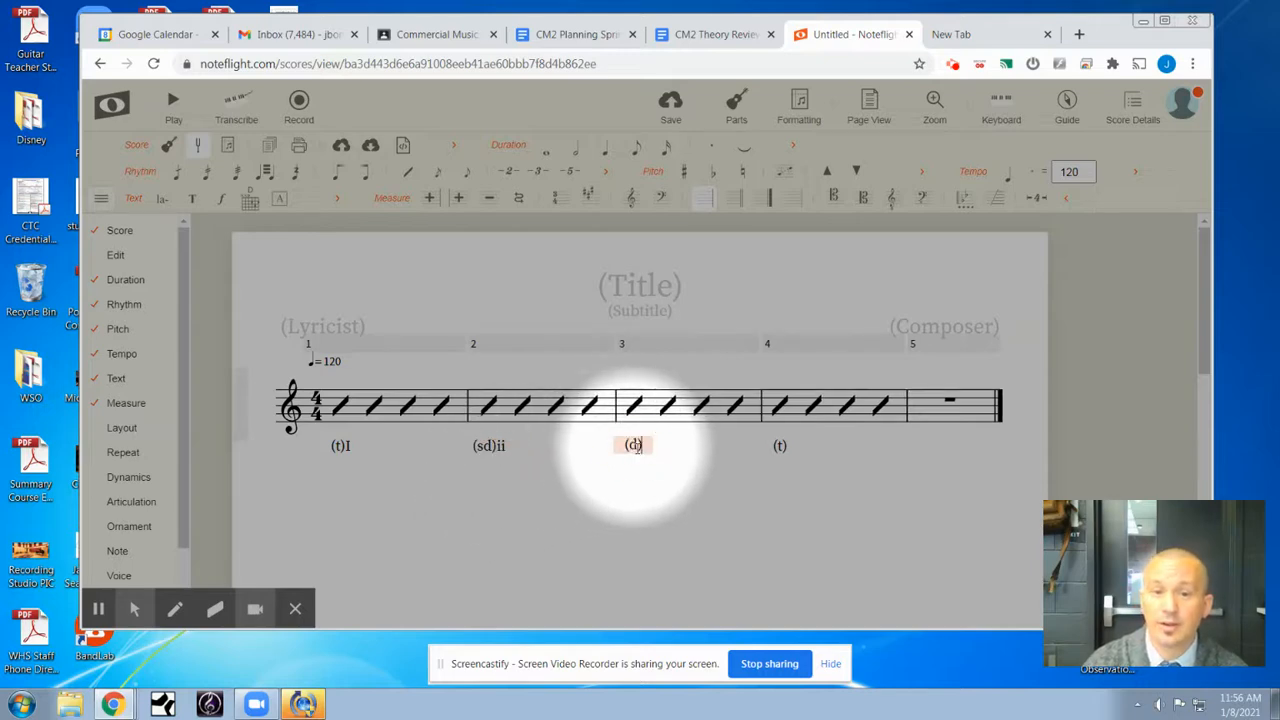
pyautogui.write('V')
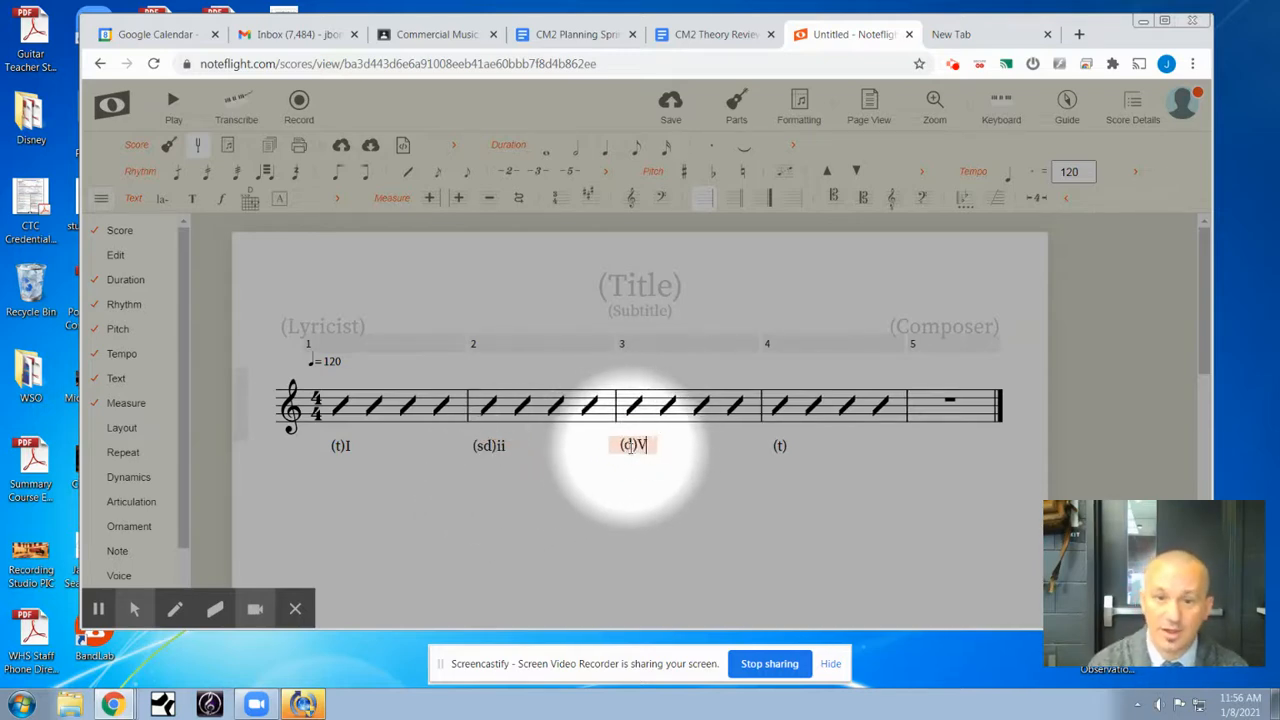
pyautogui.click(780, 446)
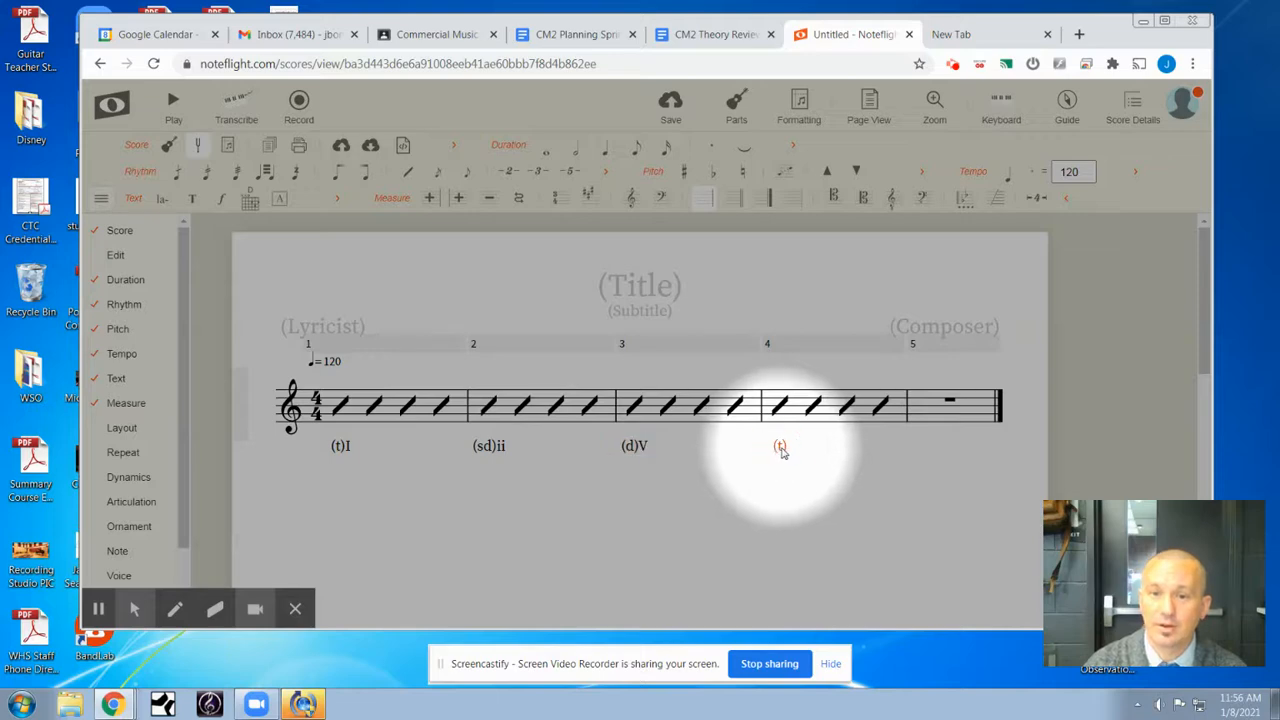
pyautogui.write('vi')
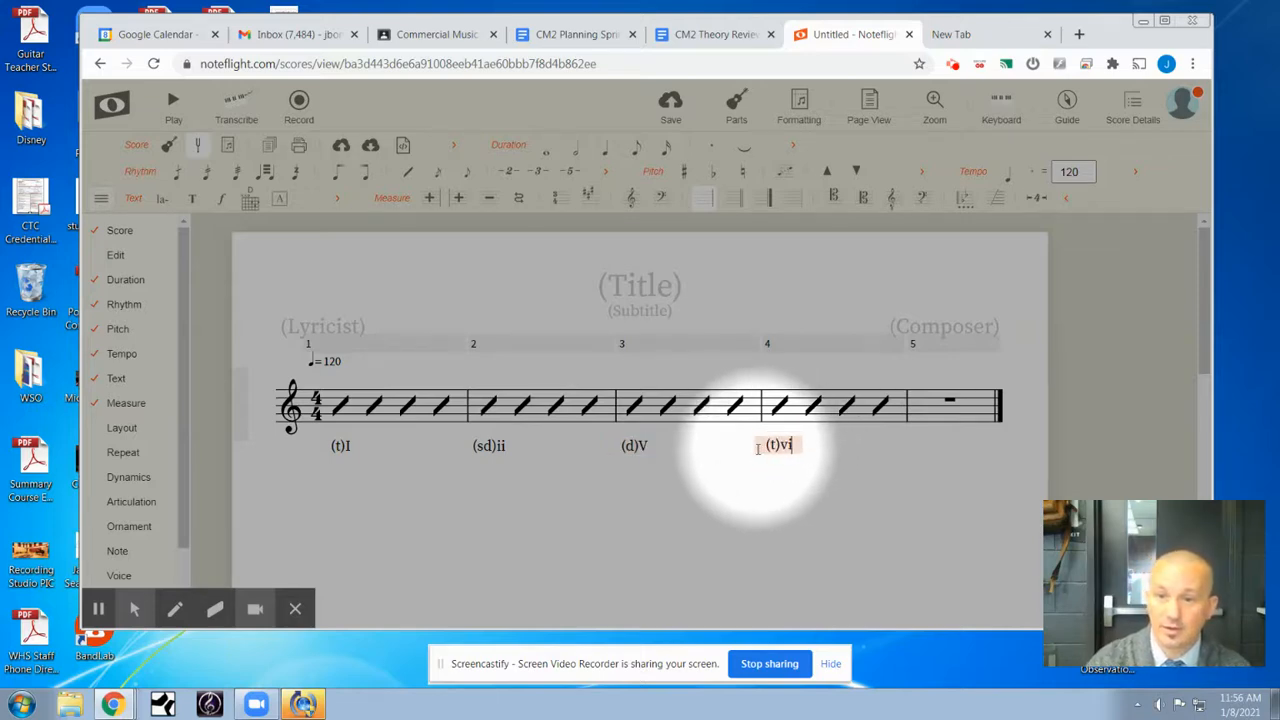
pyautogui.click(789, 491)
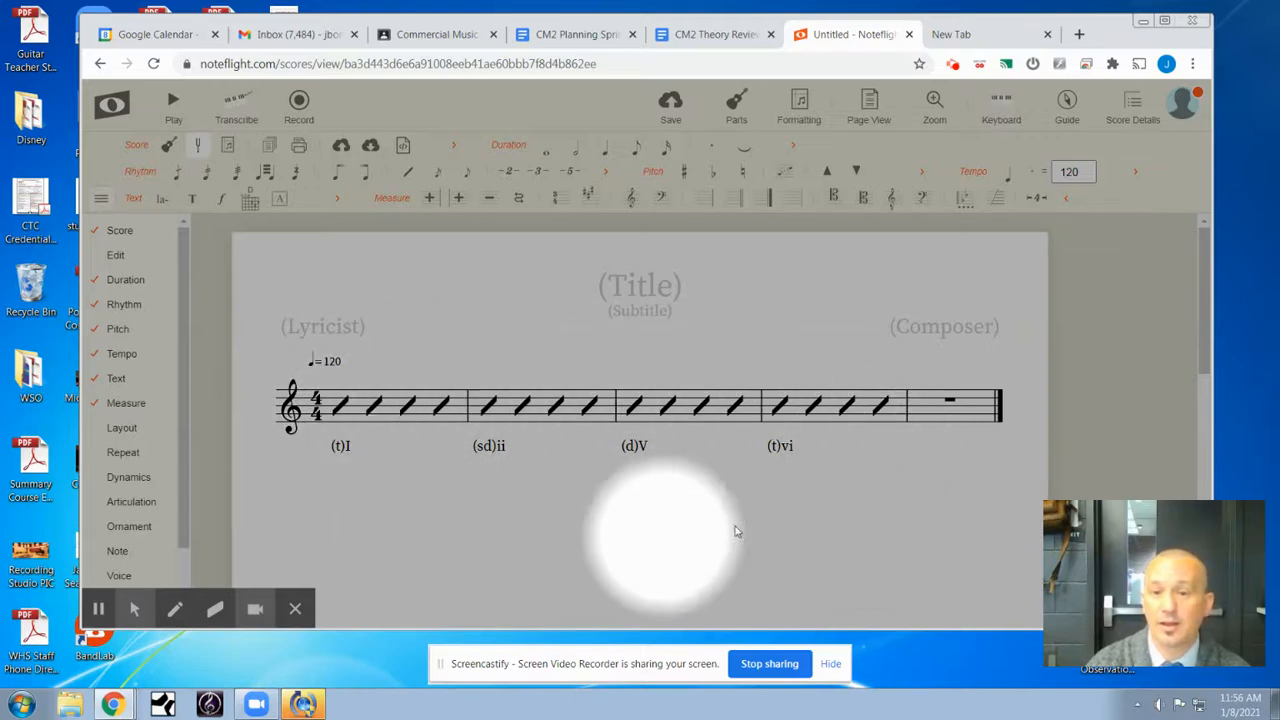
# - Add the chord symbol "Cmaj" above the first slash of measure 1
pyautogui.click(341, 405)
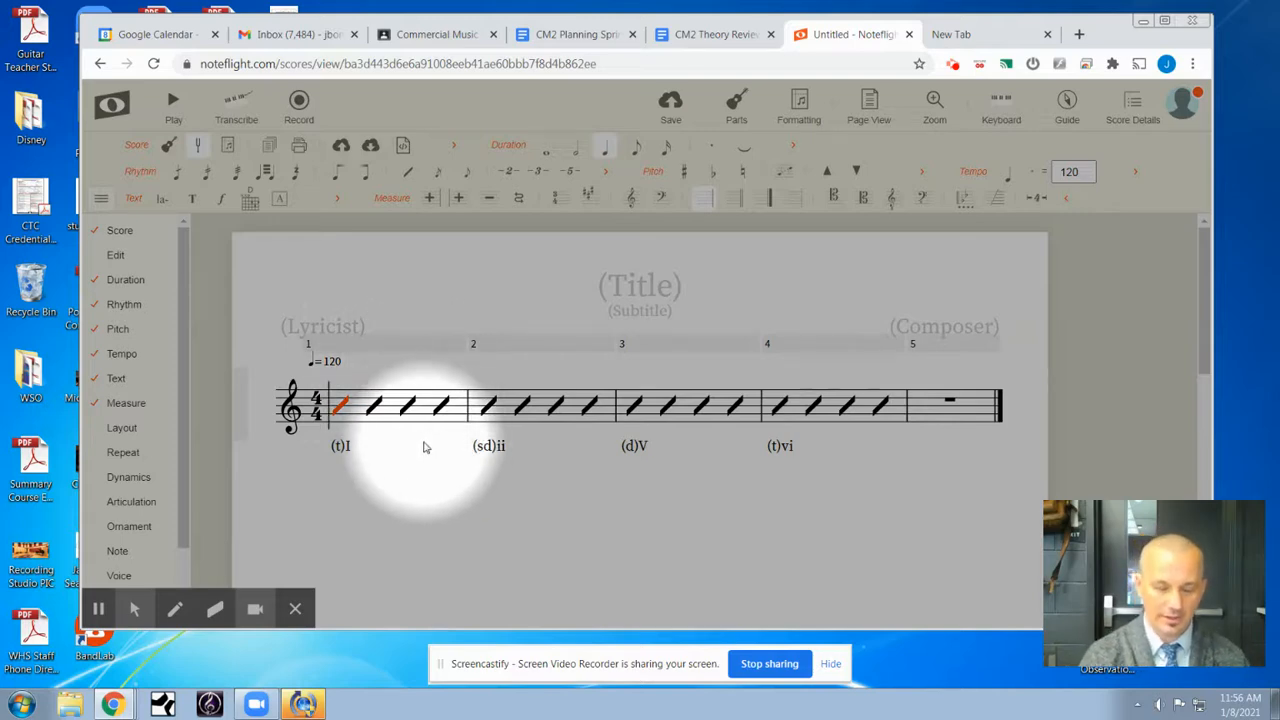
pyautogui.press('k')
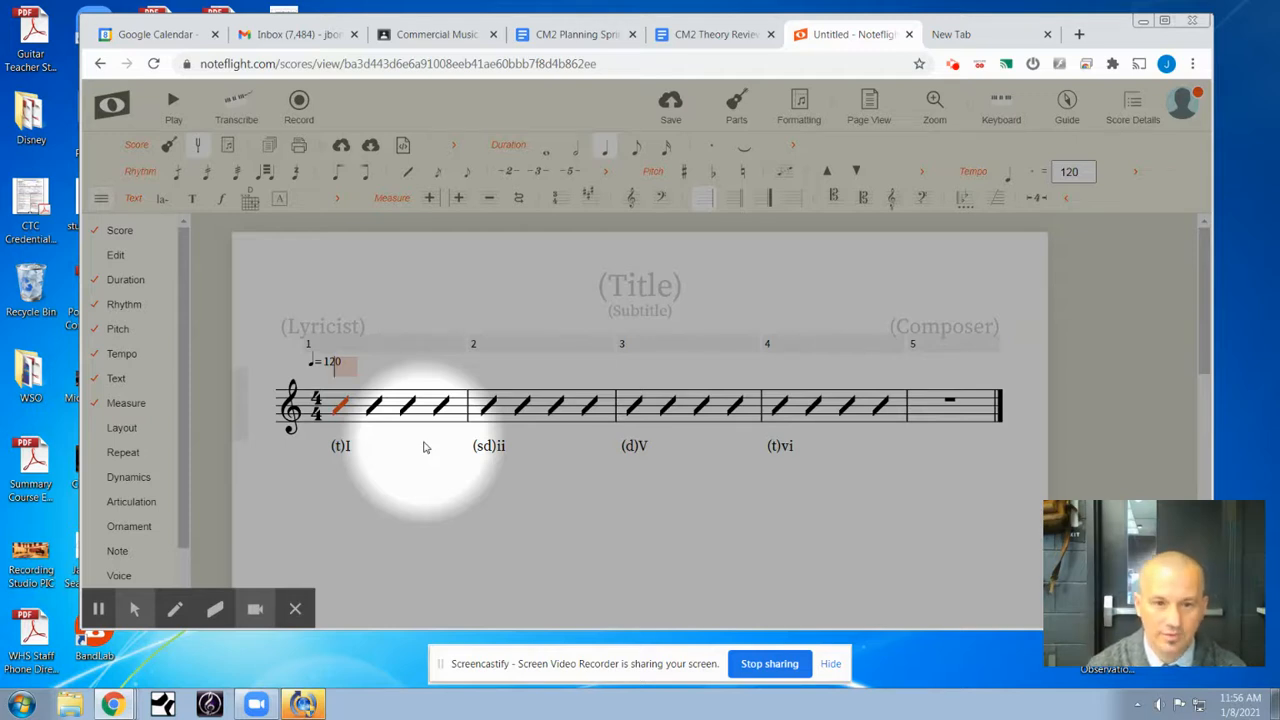
pyautogui.write('Cmaj')
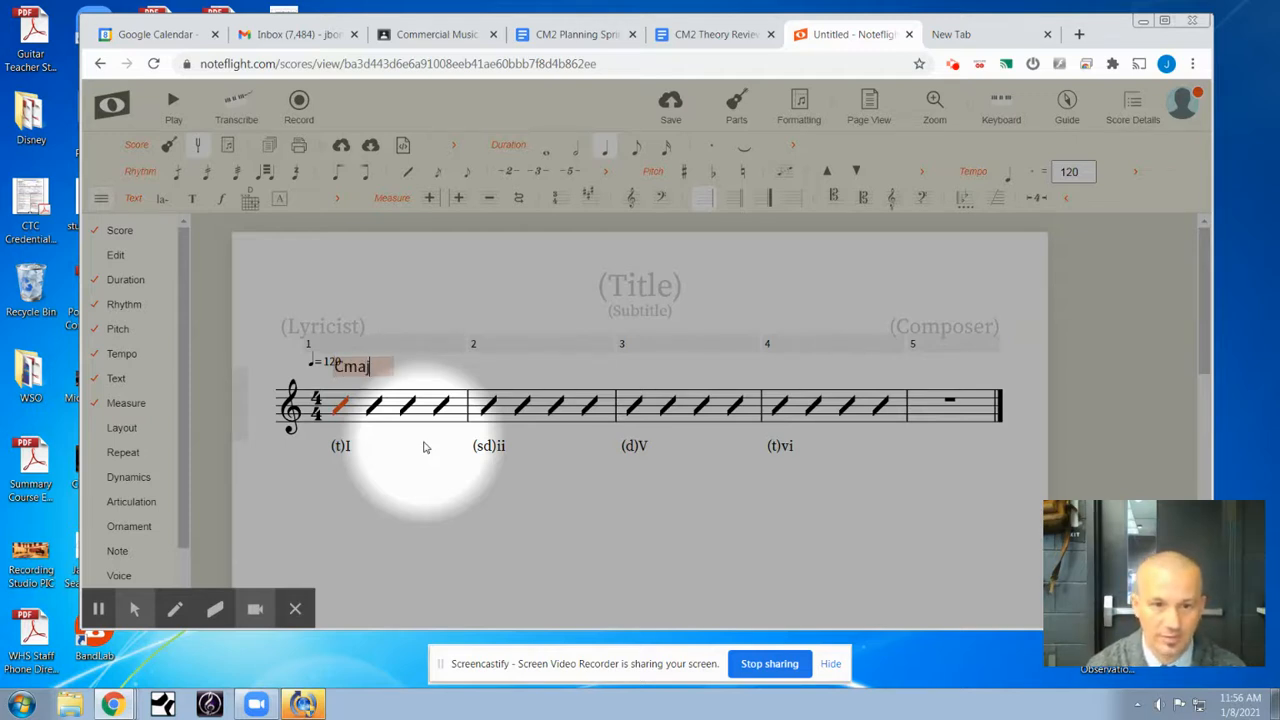
# - Add the chord symbol "Dmi" above the first slash of measure 2
pyautogui.click(490, 410)
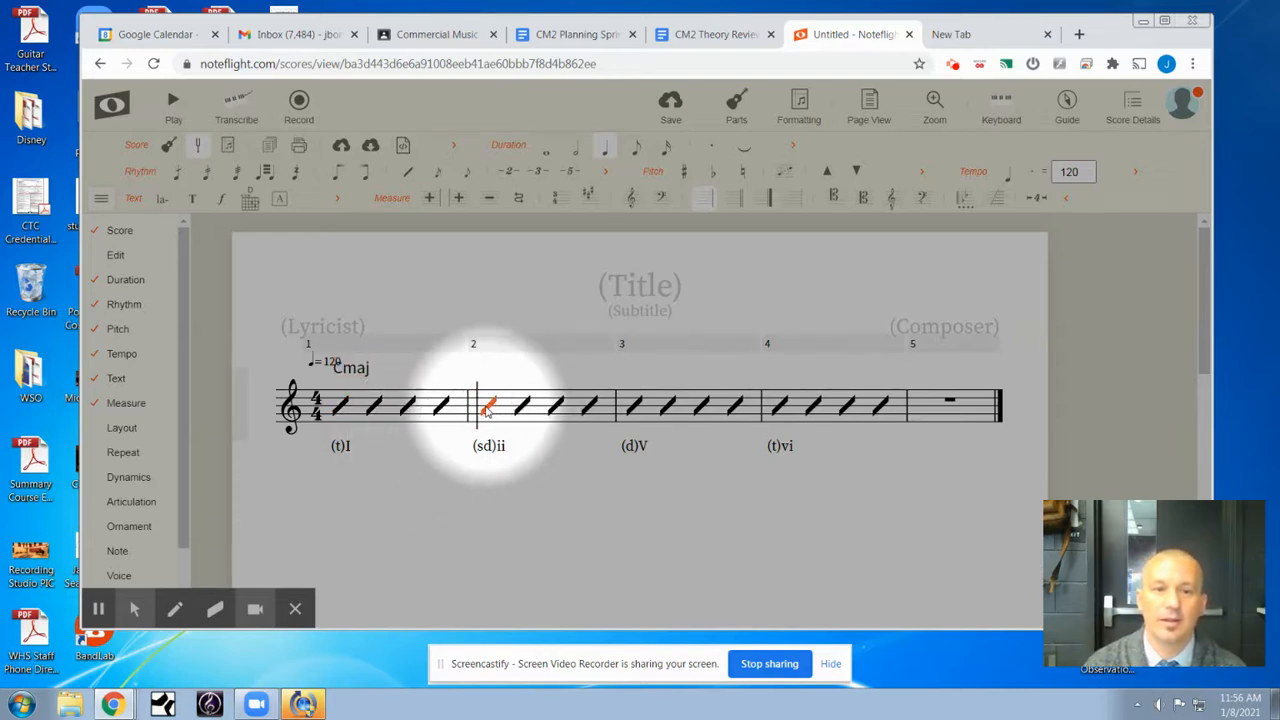
pyautogui.click(409, 407)
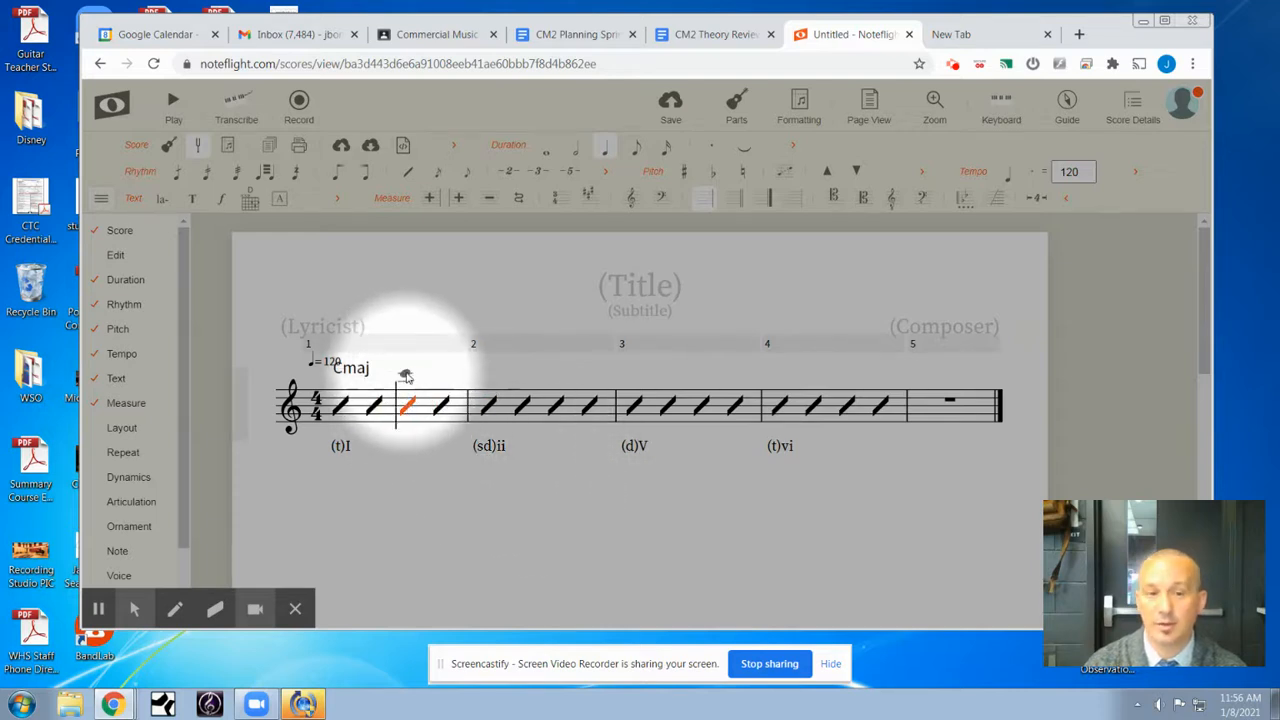
pyautogui.click(484, 410)
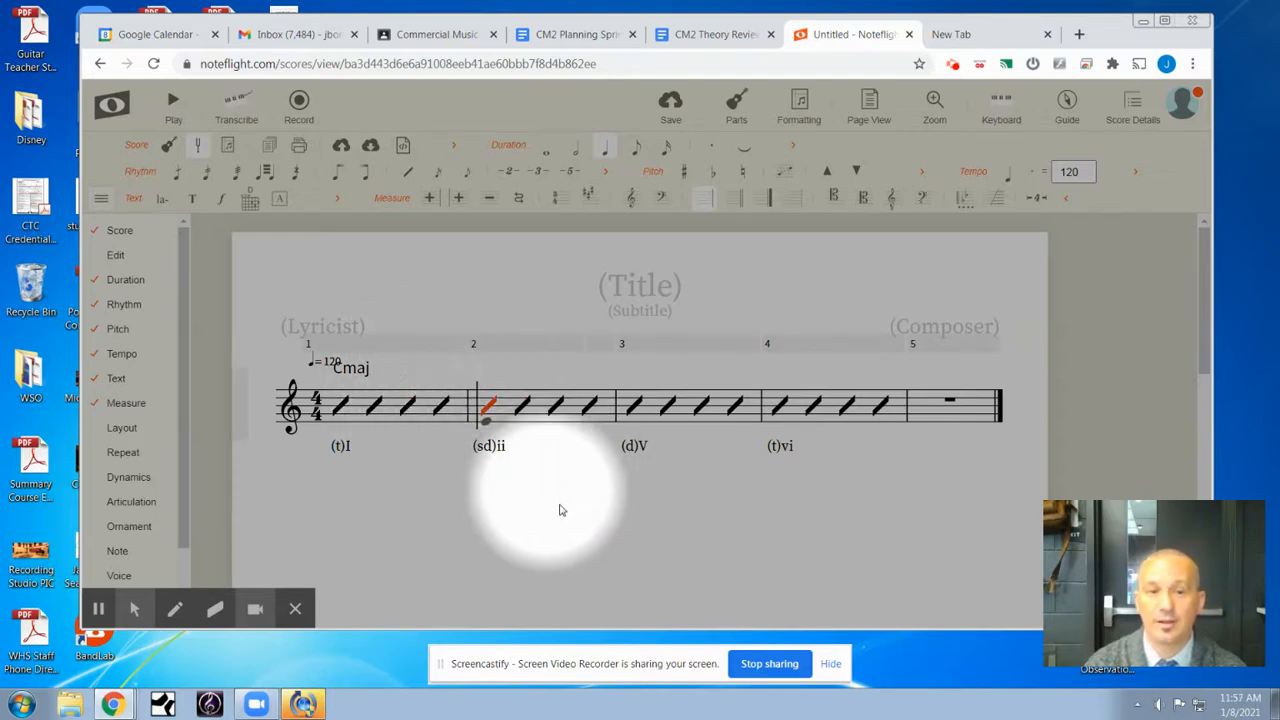
pyautogui.hotkey('ctrl', 'k')
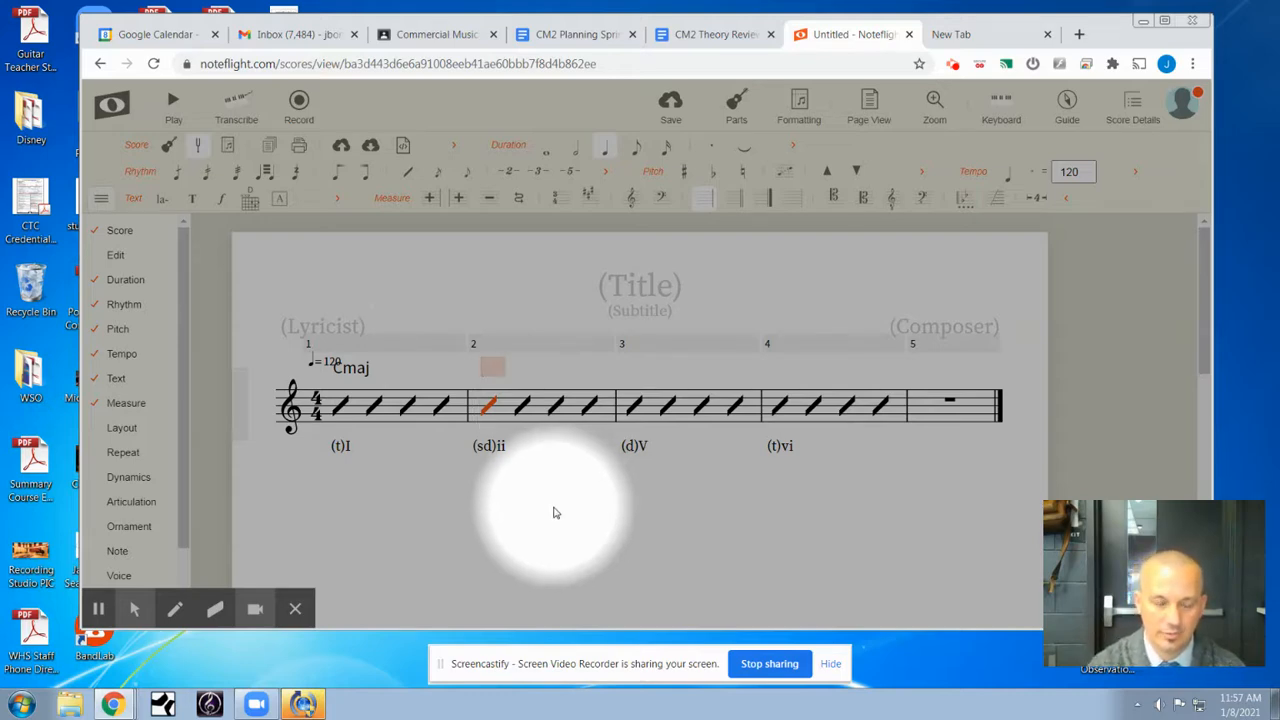
pyautogui.write('Dm')
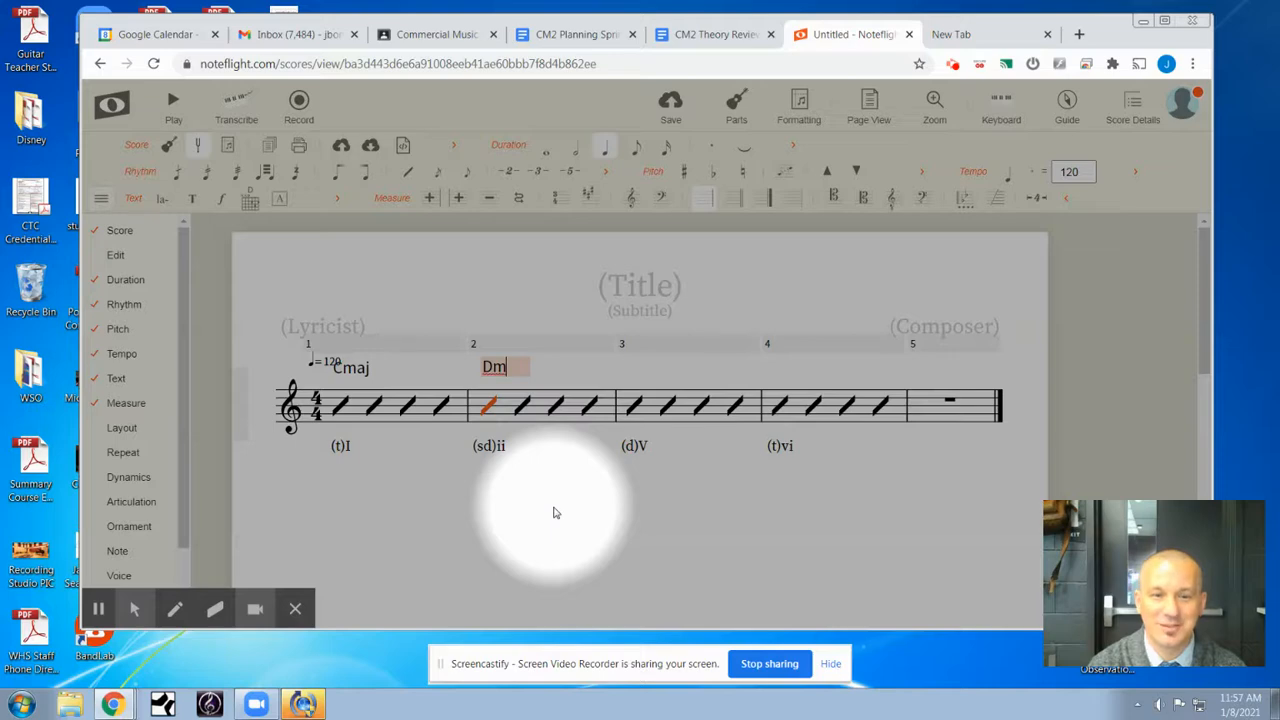
pyautogui.write('i')
# - Add the chord symbol "Gmaj" above the first slash of measure 3
pyautogui.click(635, 407)
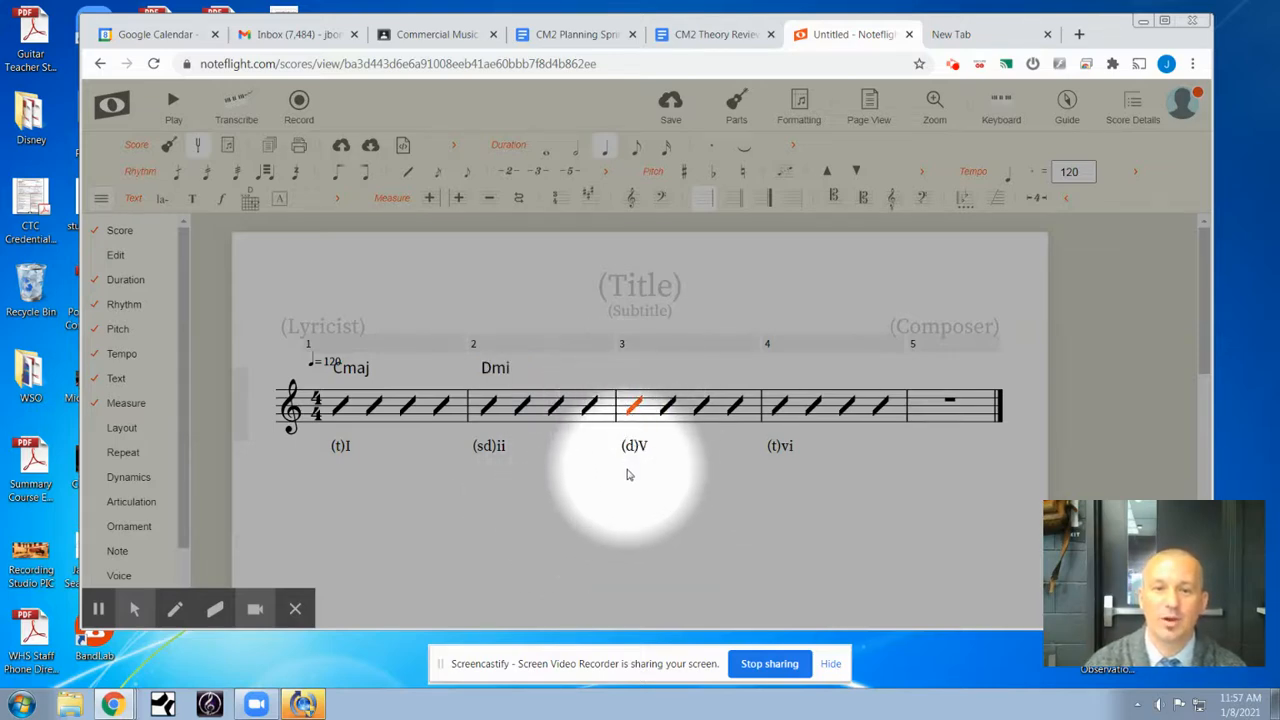
pyautogui.hotkey('ctrl', 'k')
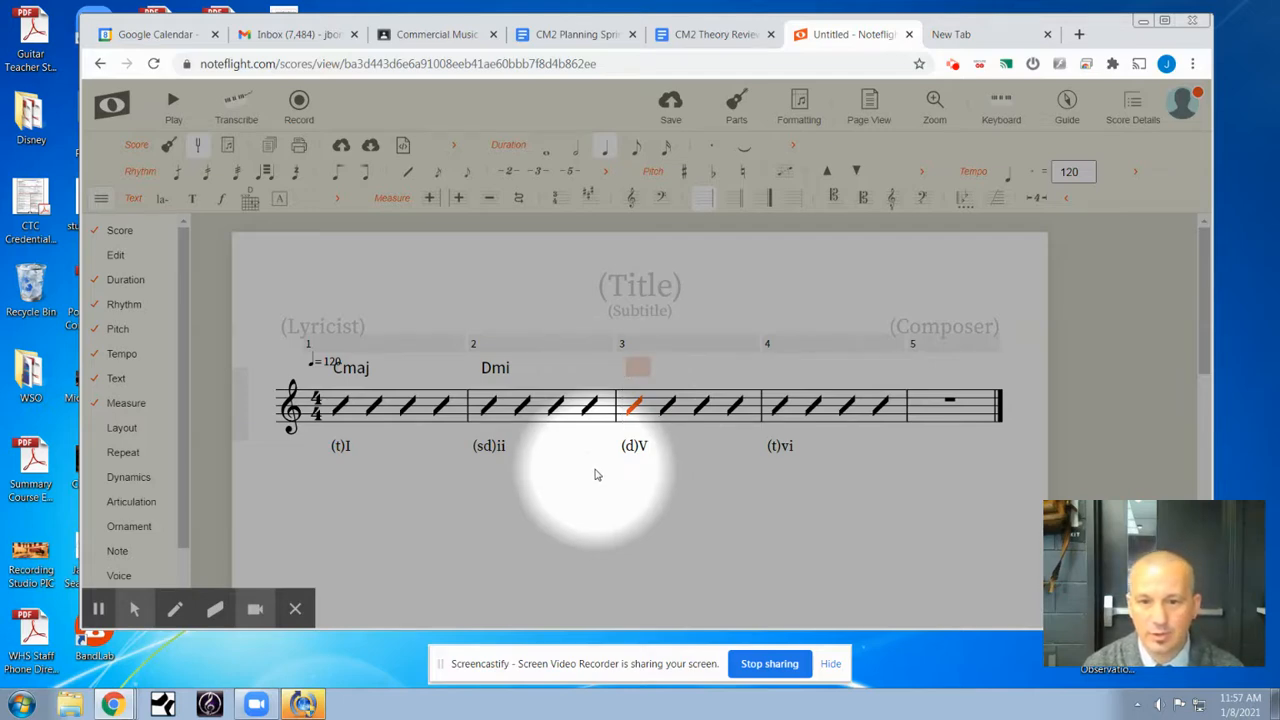
pyautogui.write('Gmaj')
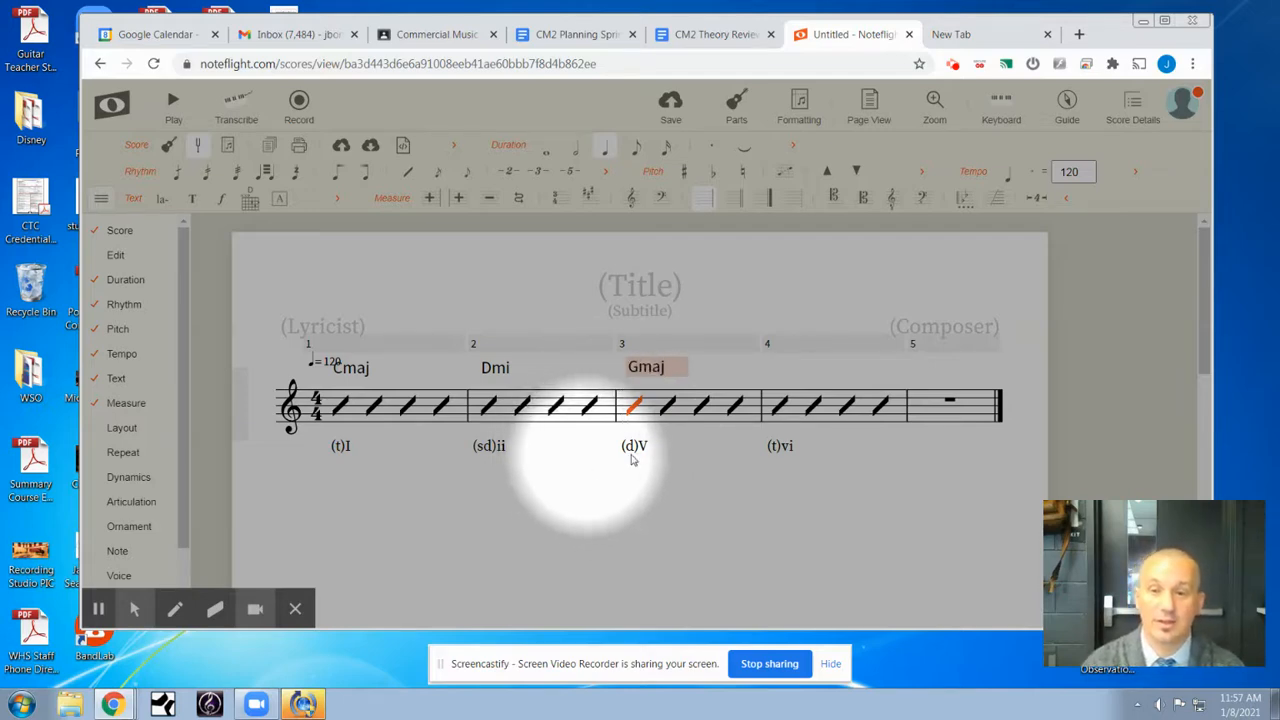
# - Add the chord symbol "Ami" above the first slash of measure 4 and finish chord entry
pyautogui.click(779, 405)
pyautogui.hotkey('ctrl', 'k')
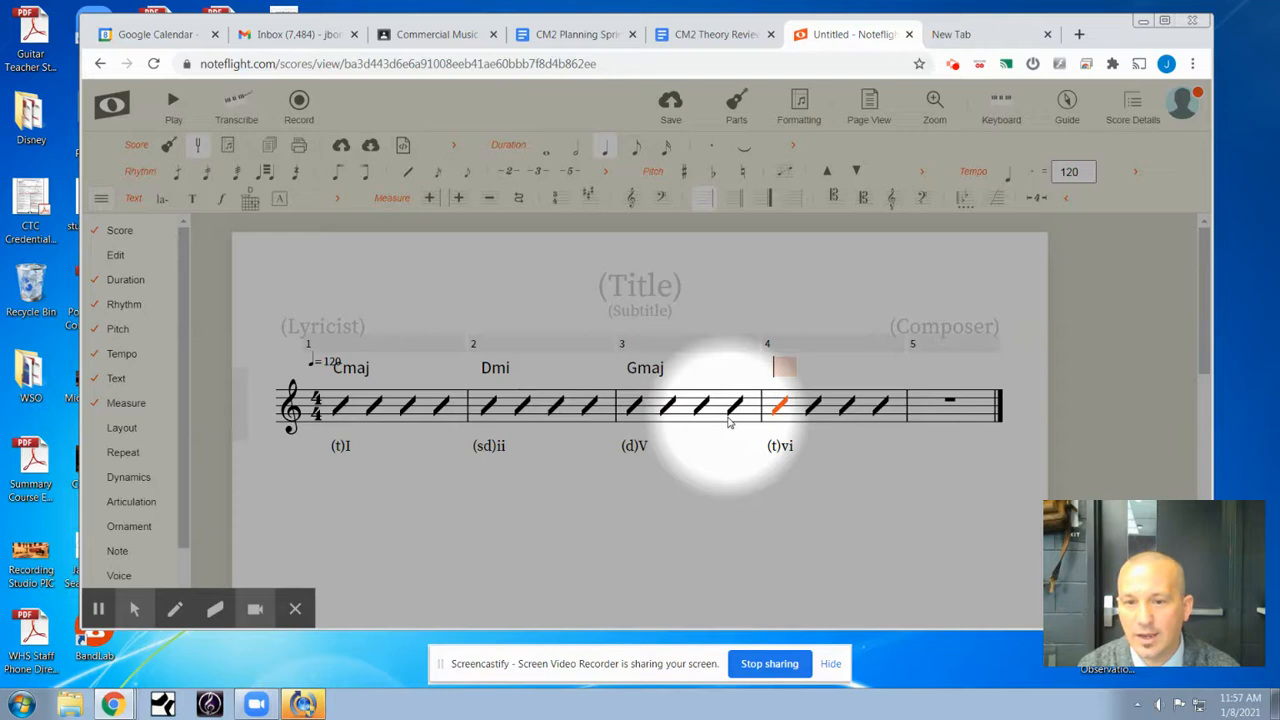
pyautogui.write('Ami')
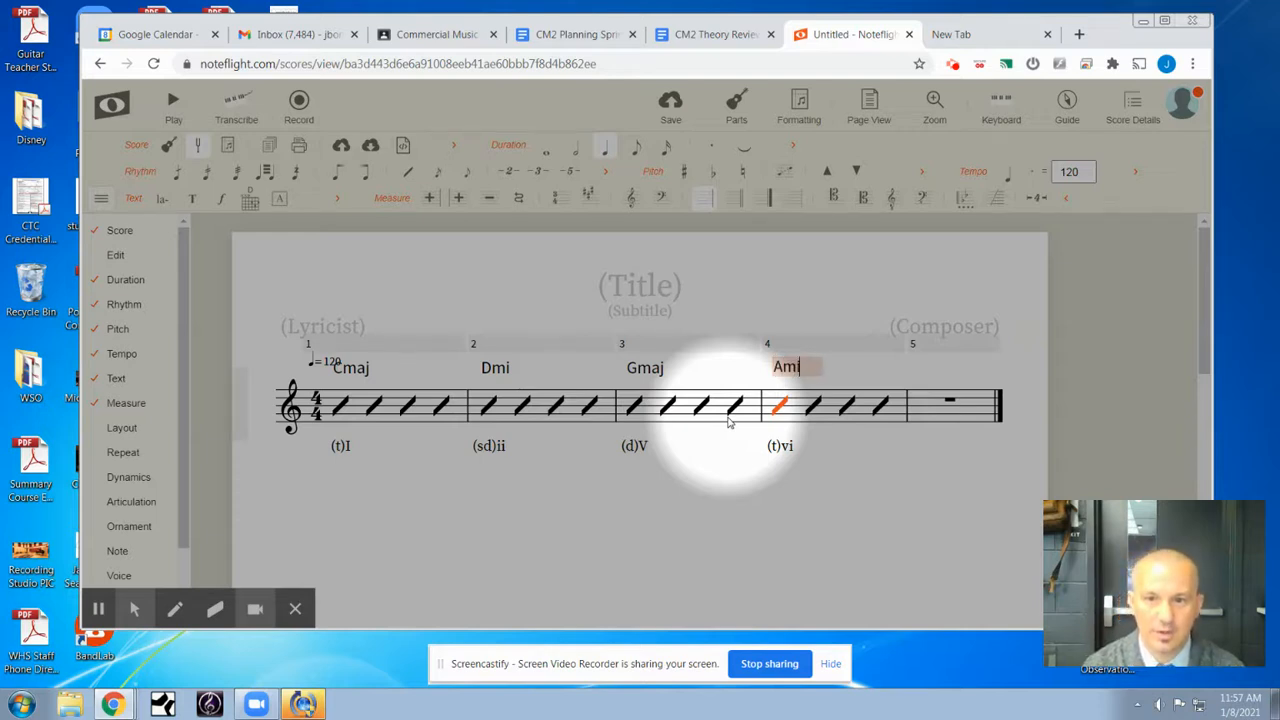
pyautogui.click(722, 508)
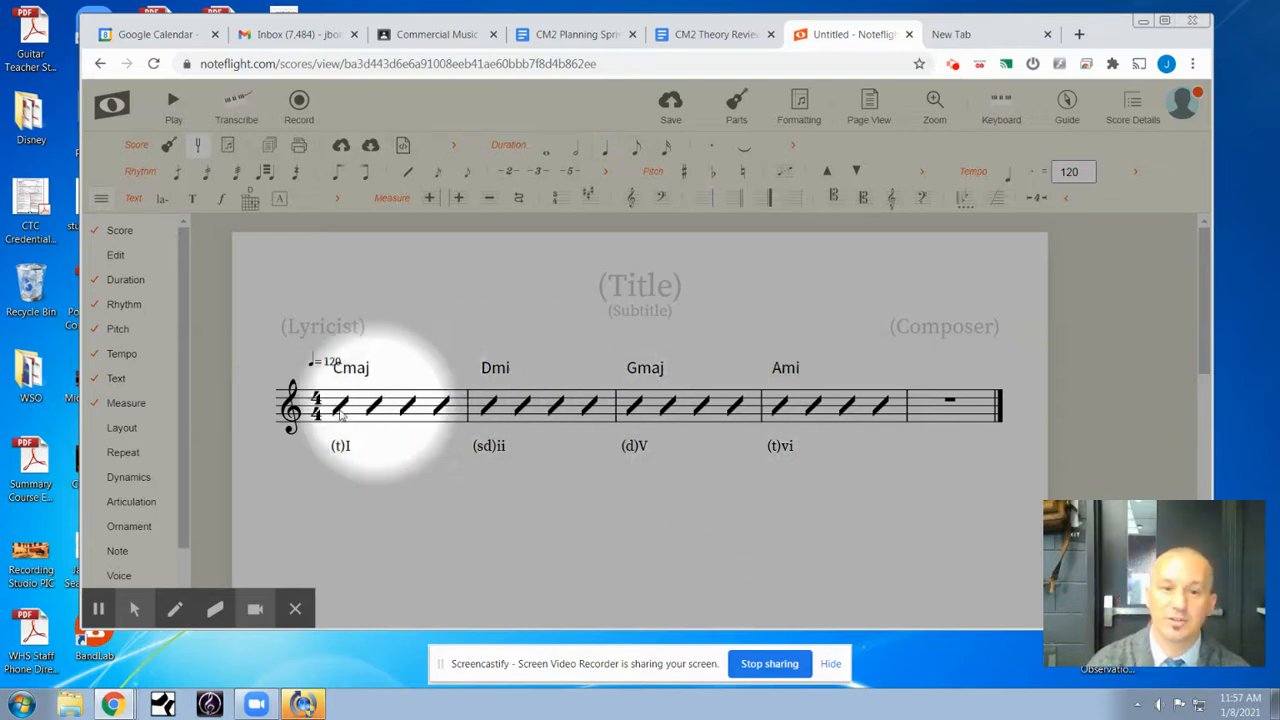
# - Change the barline between measures 4 and 5 to a final barline
pyautogui.click(907, 405)
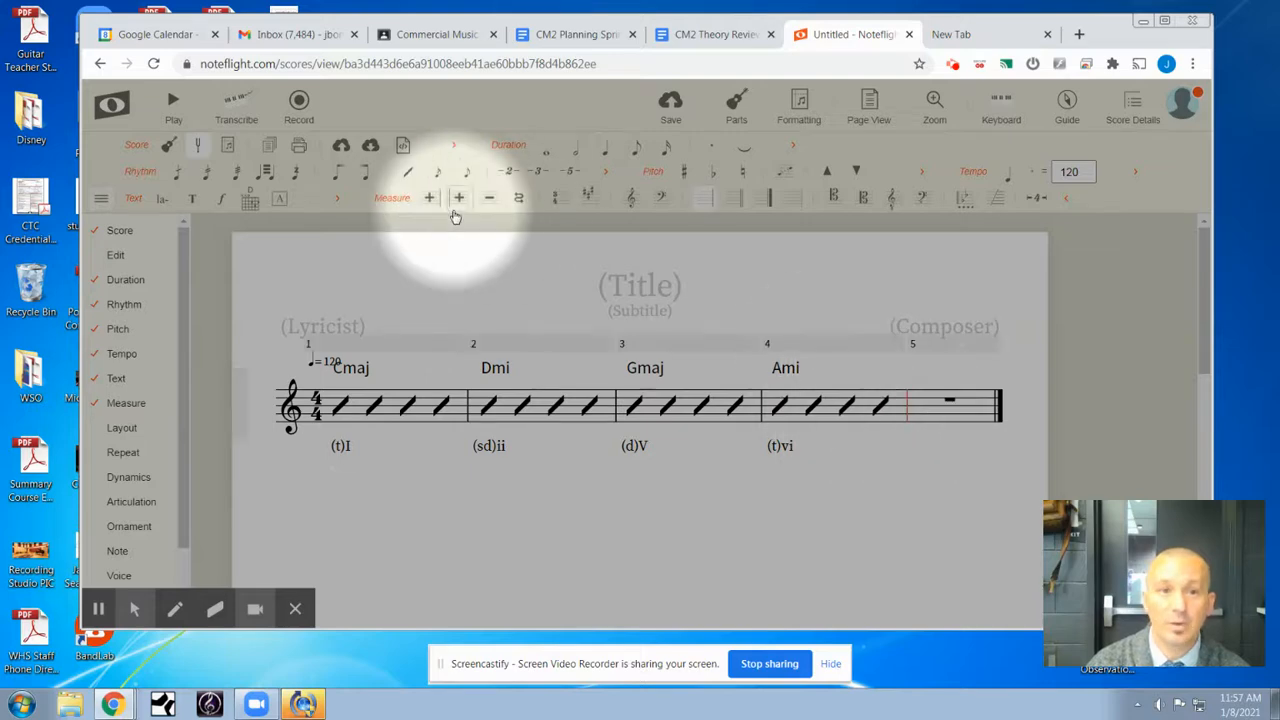
pyautogui.click(925, 408)
pyautogui.click(909, 403)
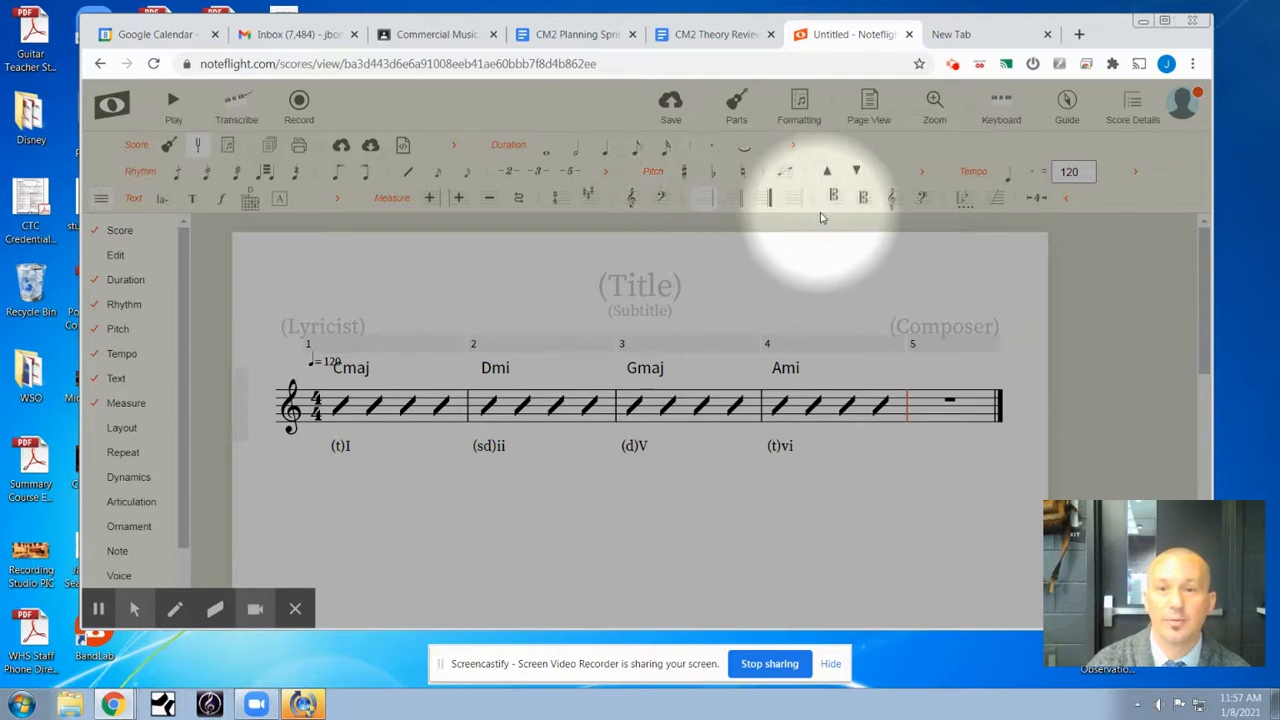
pyautogui.click(100, 201)
pyautogui.click(100, 201)
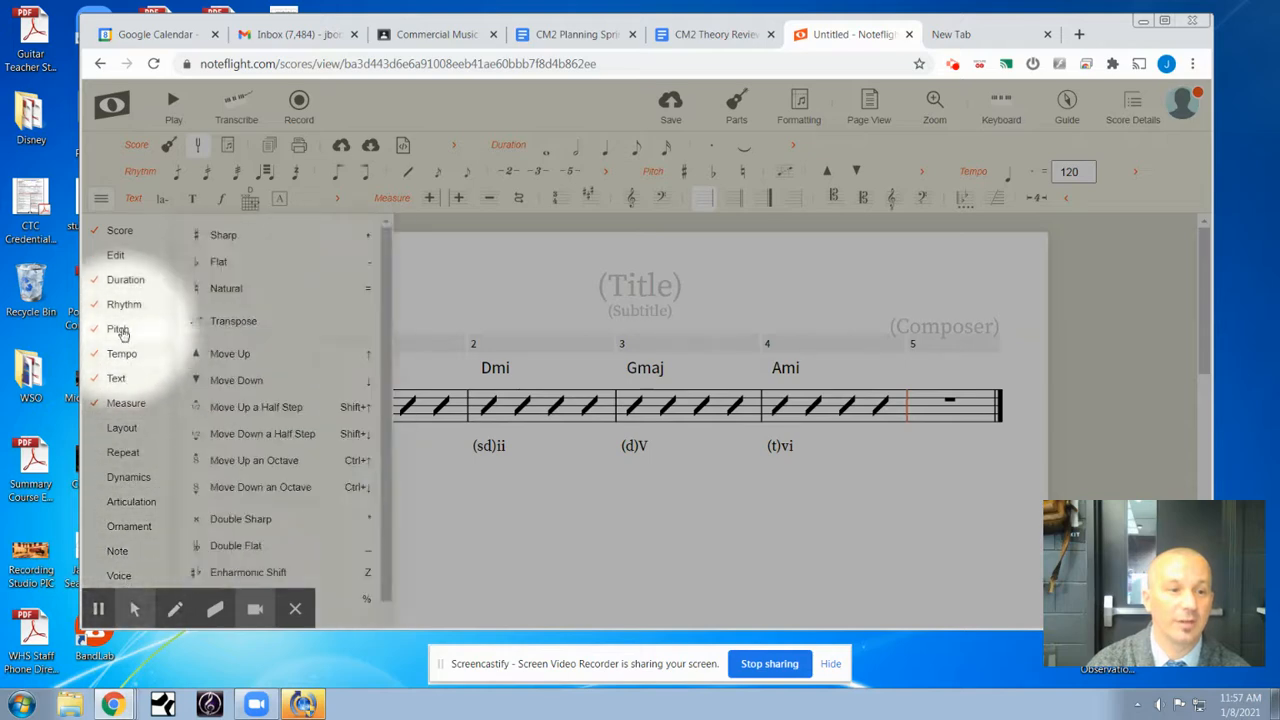
pyautogui.moveTo(112, 391)
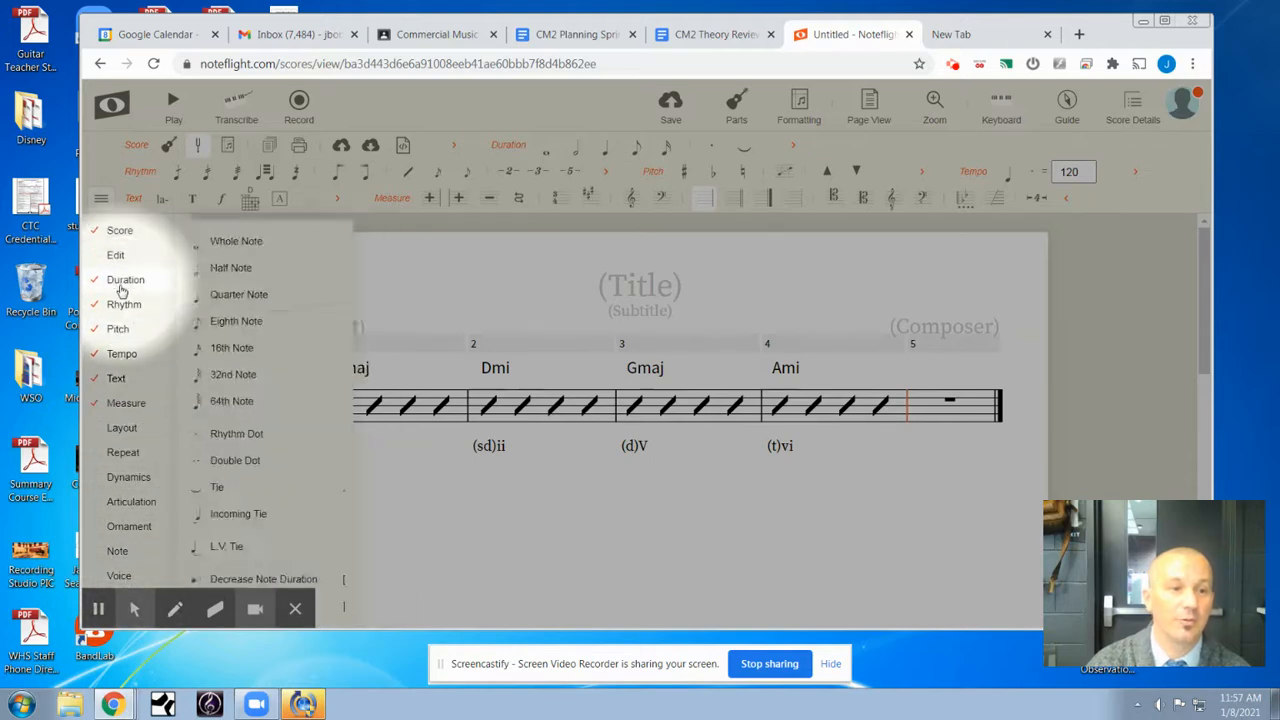
pyautogui.click(100, 199)
pyautogui.click(100, 200)
pyautogui.click(100, 202)
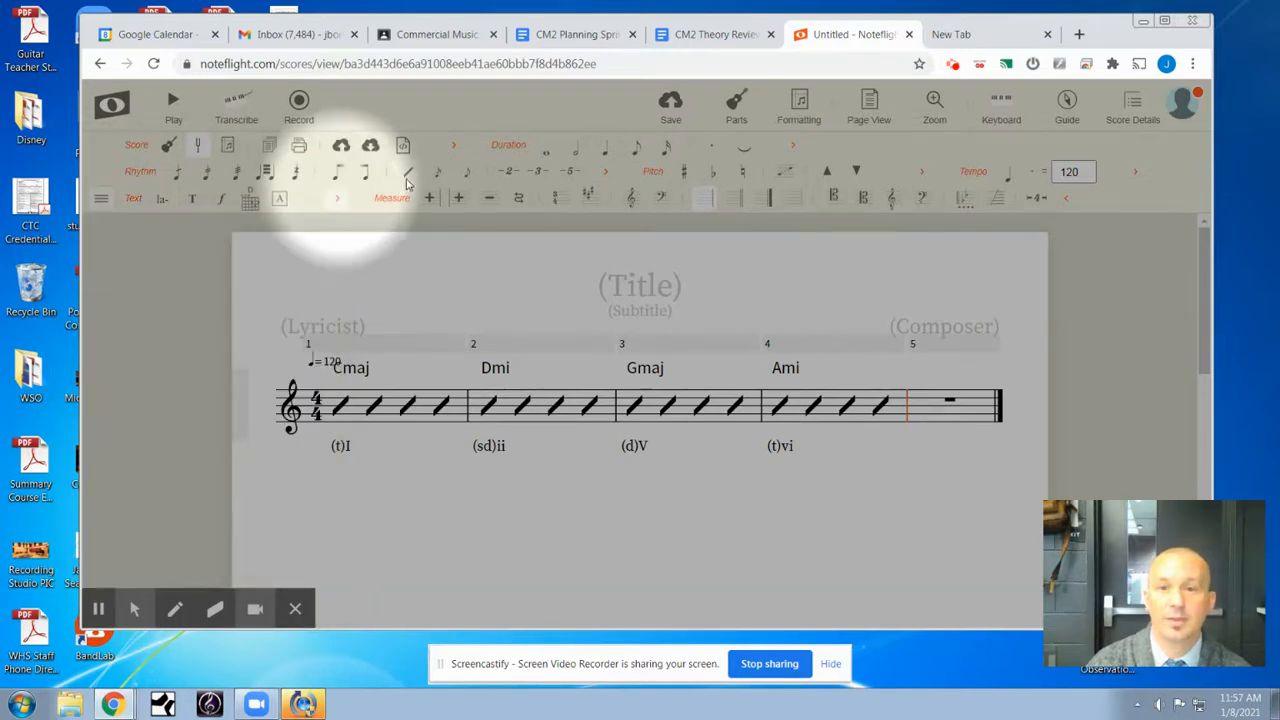
pyautogui.click(768, 200)
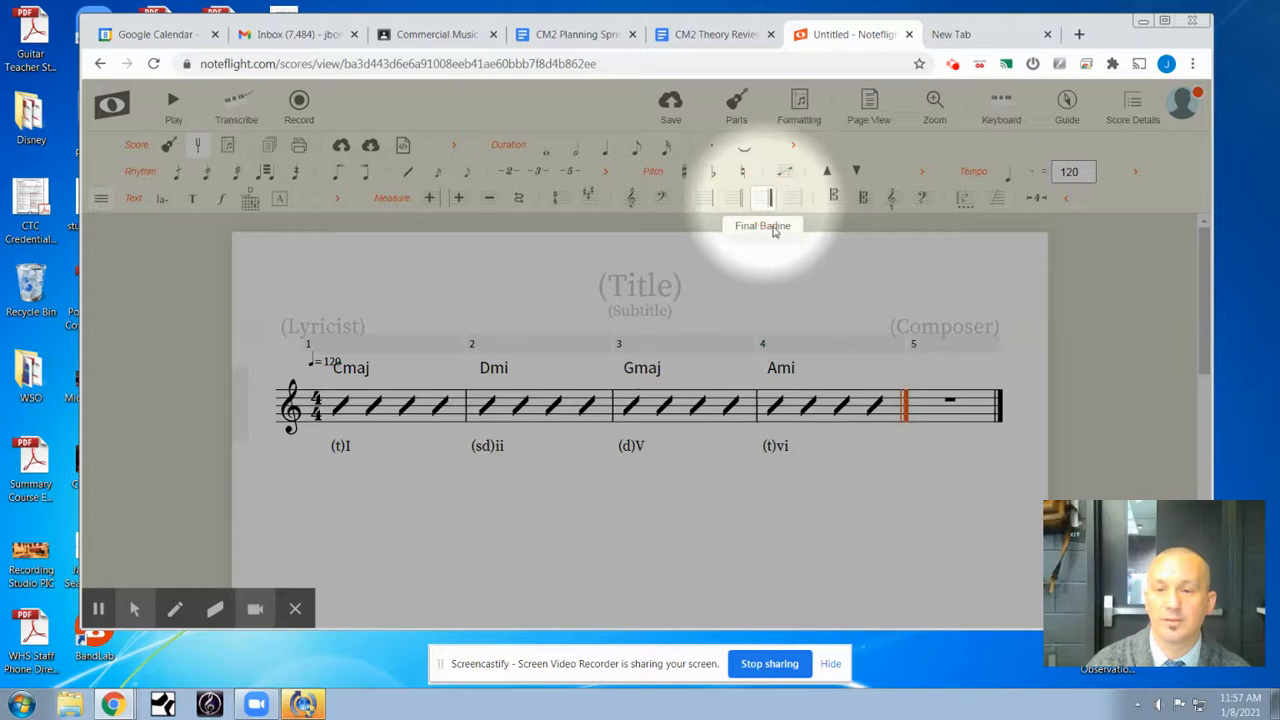
pyautogui.click(953, 420)
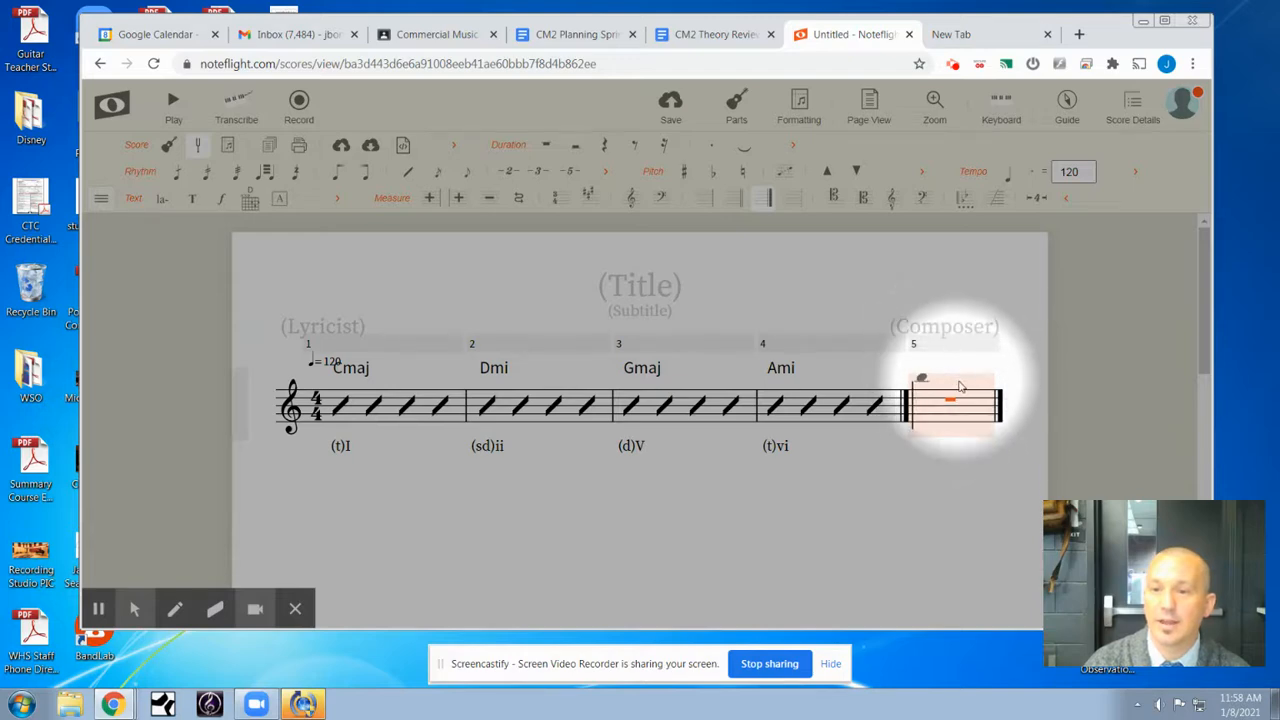
pyautogui.click(955, 411)
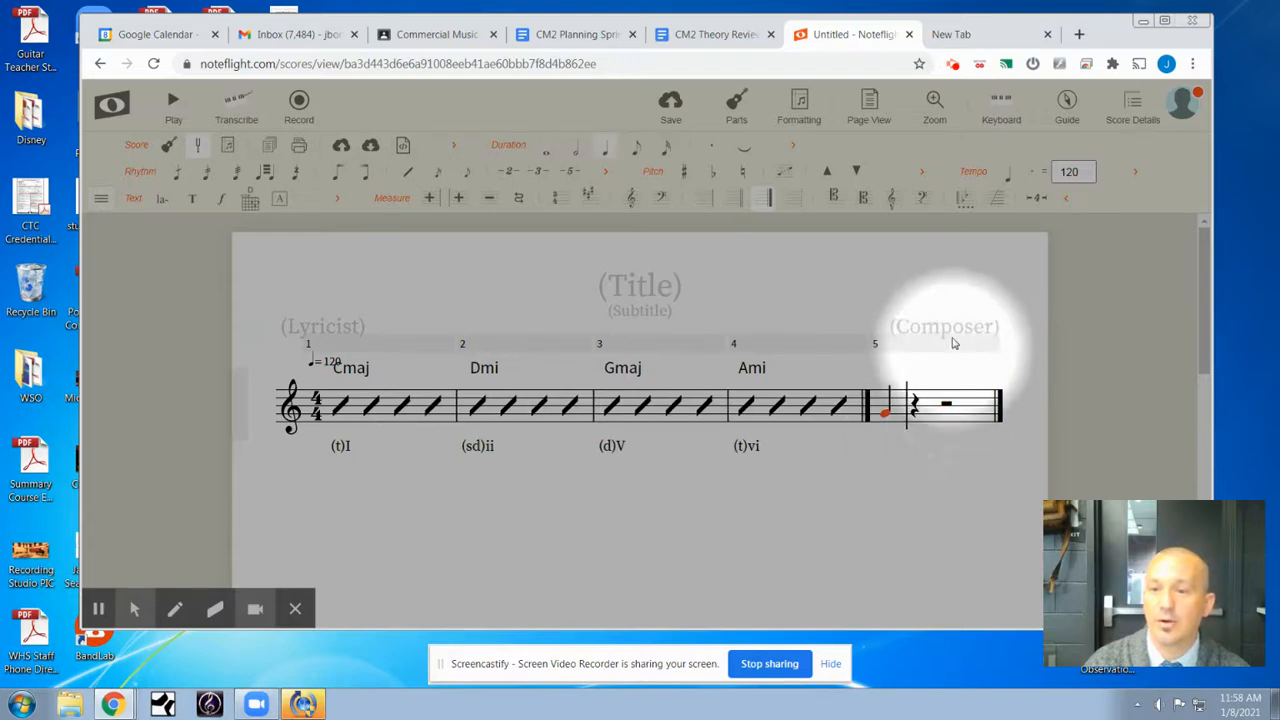
pyautogui.press('Delete')
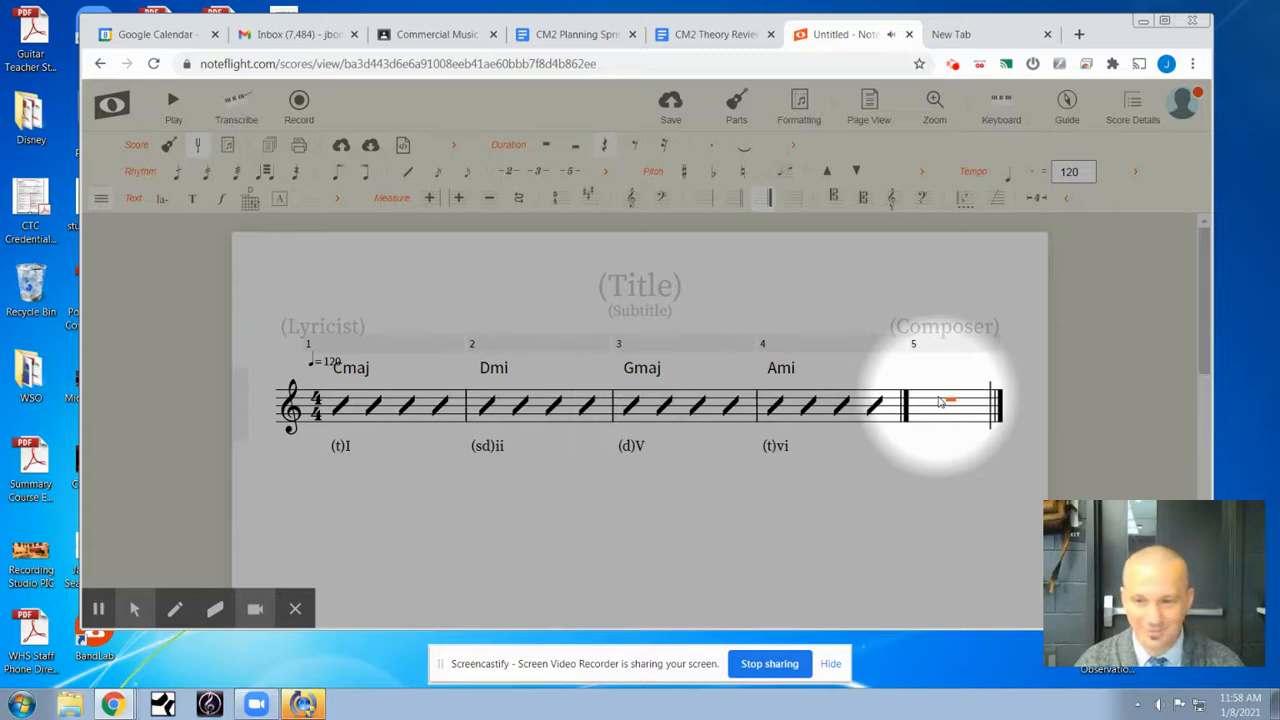
pyautogui.click(863, 532)
pyautogui.click(968, 420)
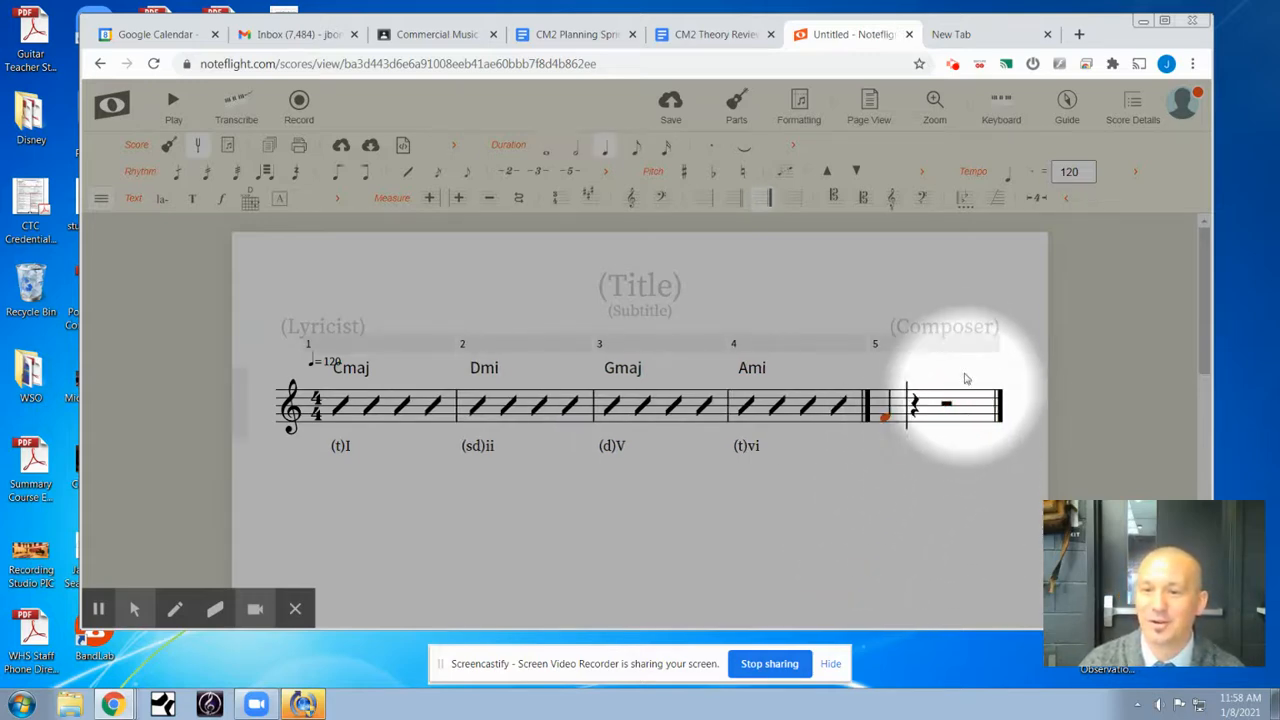
pyautogui.press('Delete')
# - Delete the empty measure 5 so the score ends after measure 4
pyautogui.click(922, 496)
pyautogui.click(948, 406)
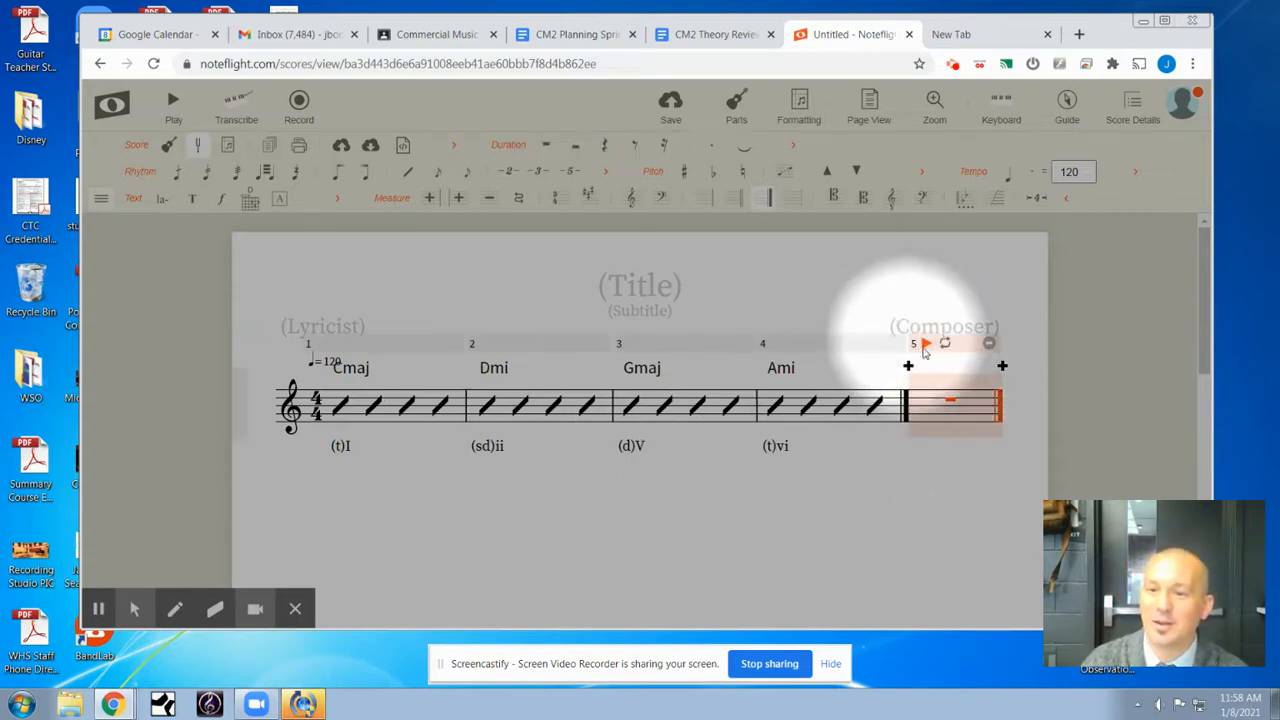
pyautogui.click(989, 344)
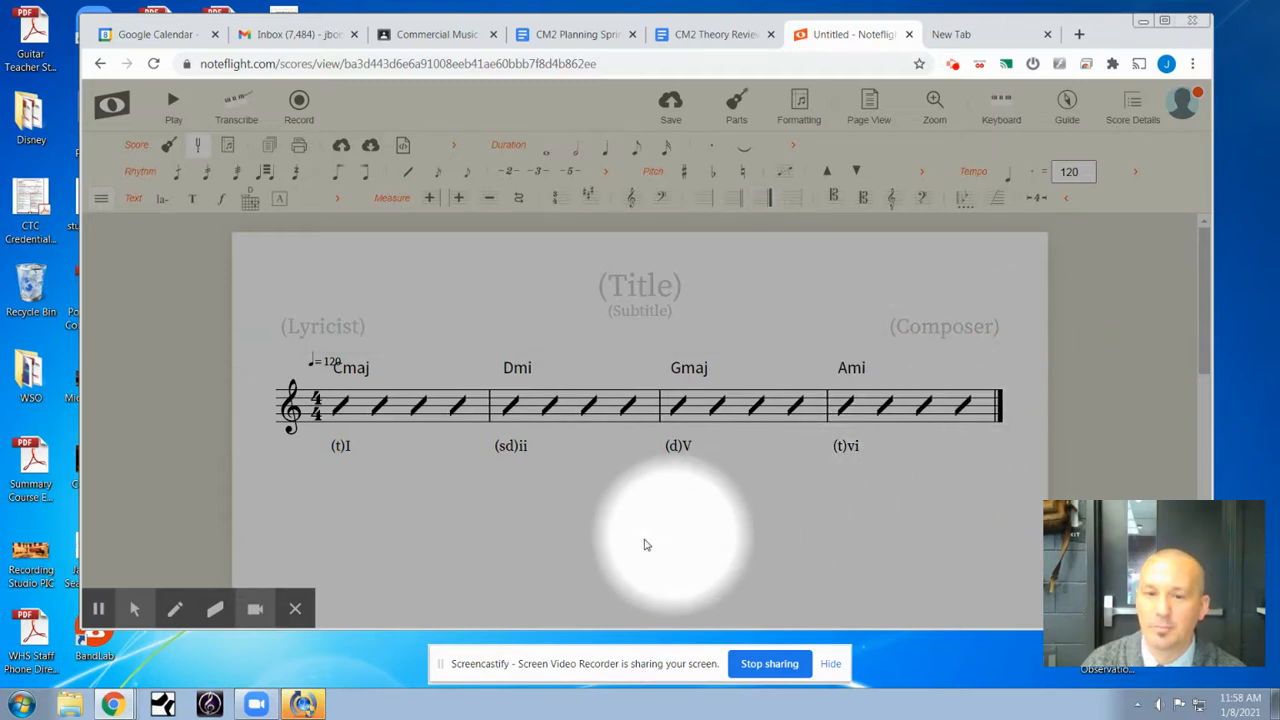
# - Enter "4 Bar Functional" as the beginning of the score's title
pyautogui.click(631, 297)
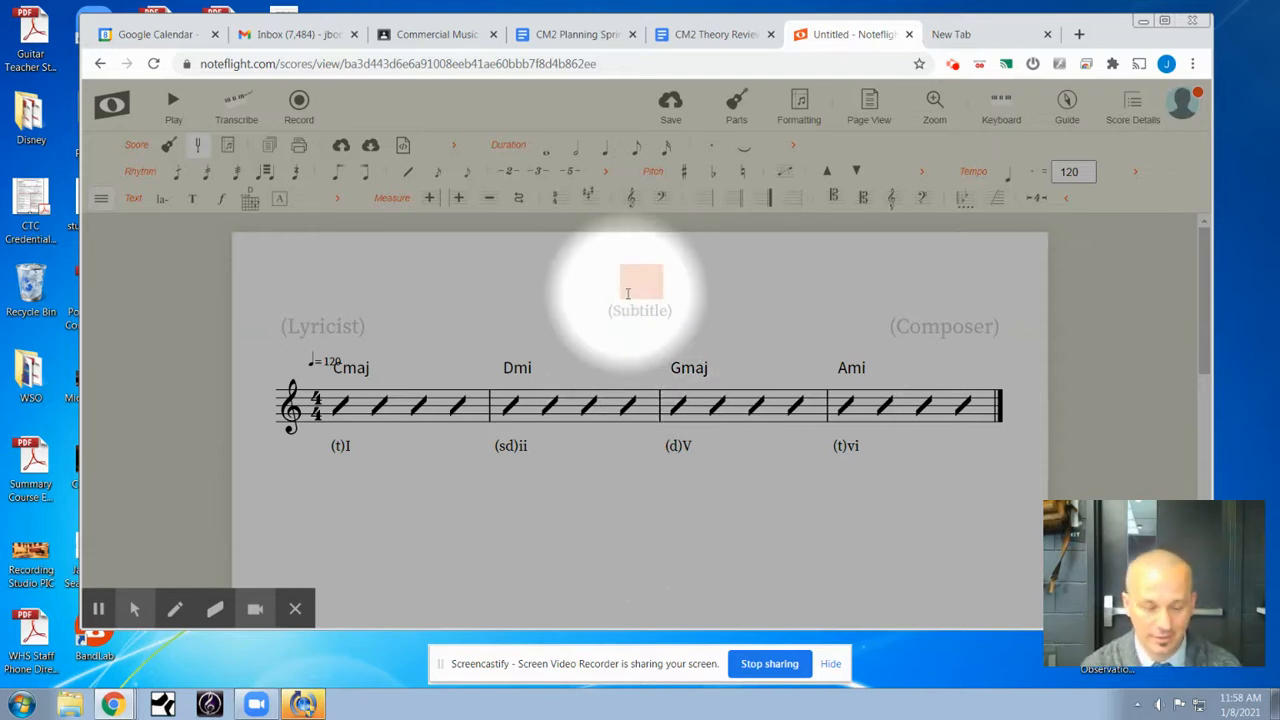
pyautogui.write('4 Bar Functional')
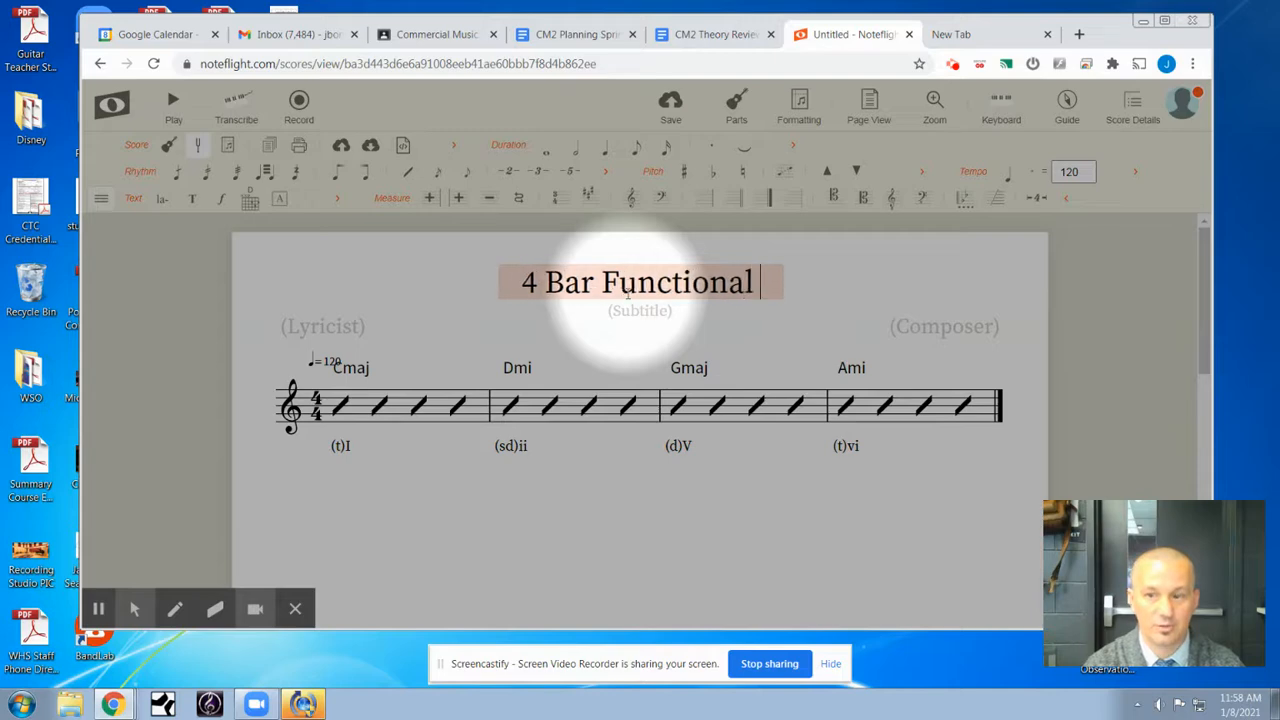